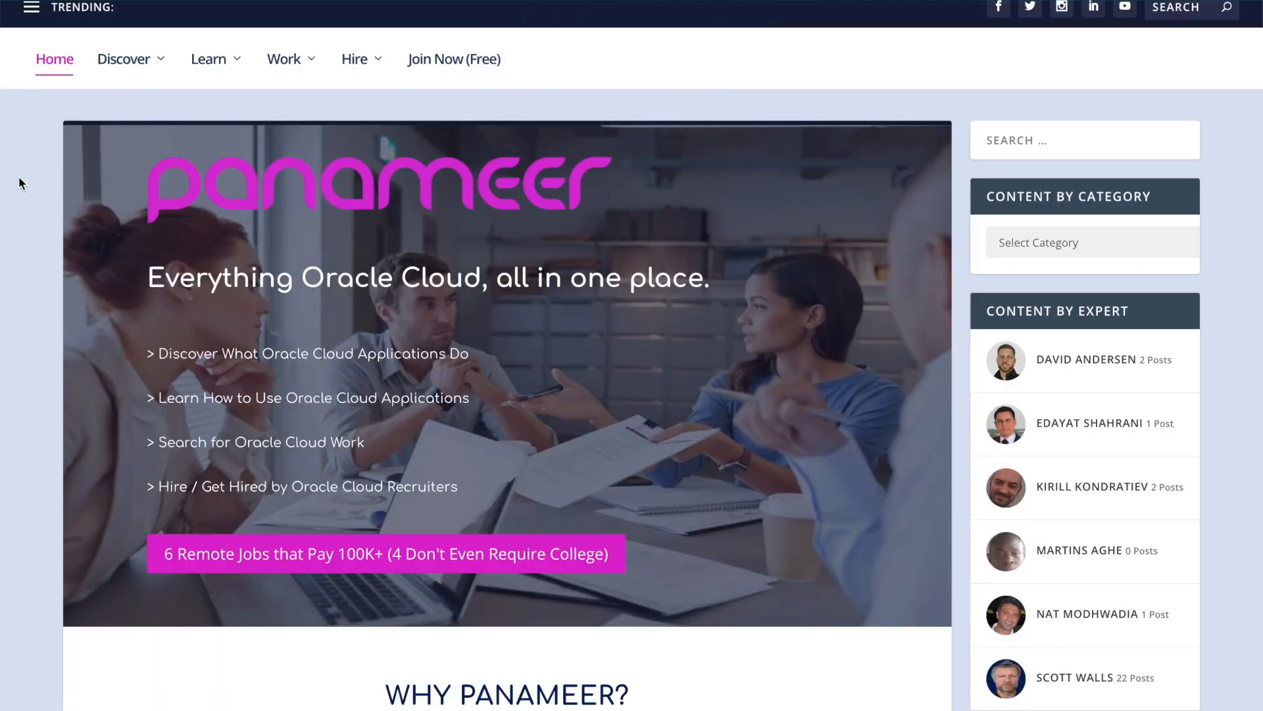
Open the Discover Procurement course, start the Requisitions lesson and play its video.
{"action": "mouse_move", "coordinate": [509, 238]}
{"action": "left_click", "coordinate": [710, 231]}
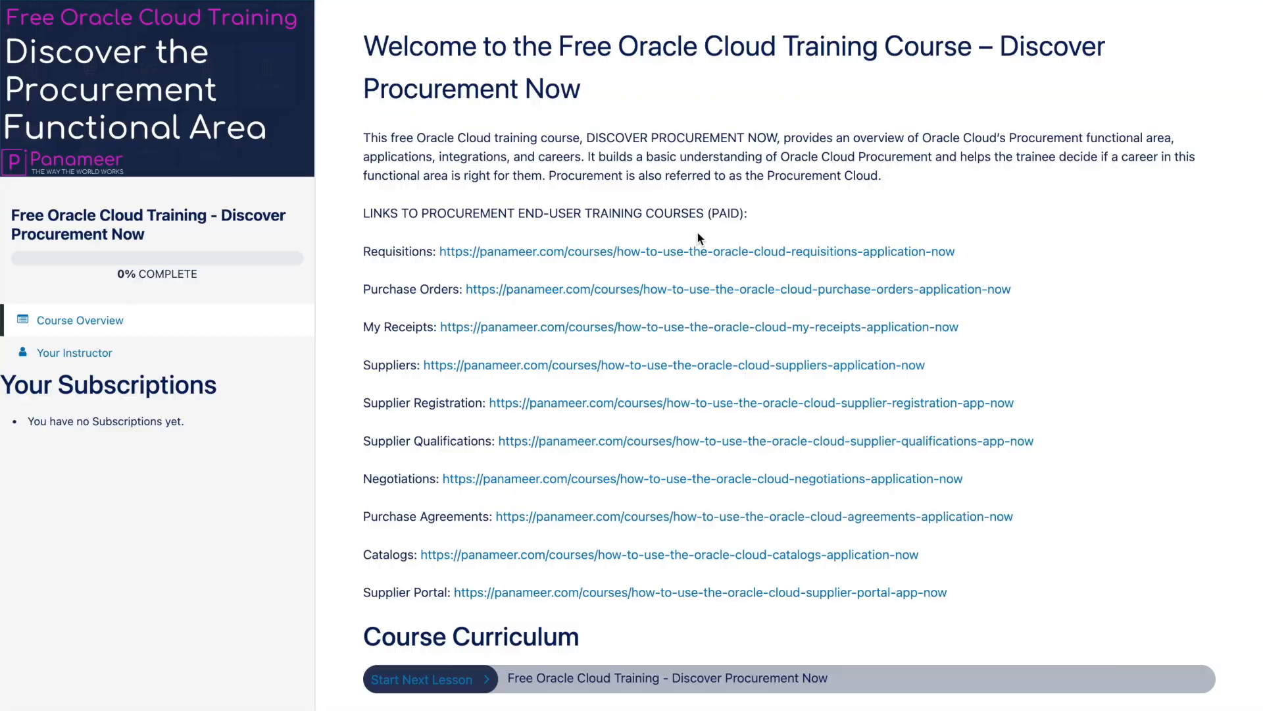
{"action": "scroll", "coordinate": [698, 234], "scroll_direction": "down", "scroll_amount": 10}
{"action": "scroll", "coordinate": [699, 238], "scroll_direction": "down", "scroll_amount": 5}
{"action": "left_click", "coordinate": [1183, 159]}
{"action": "left_click", "coordinate": [793, 488]}
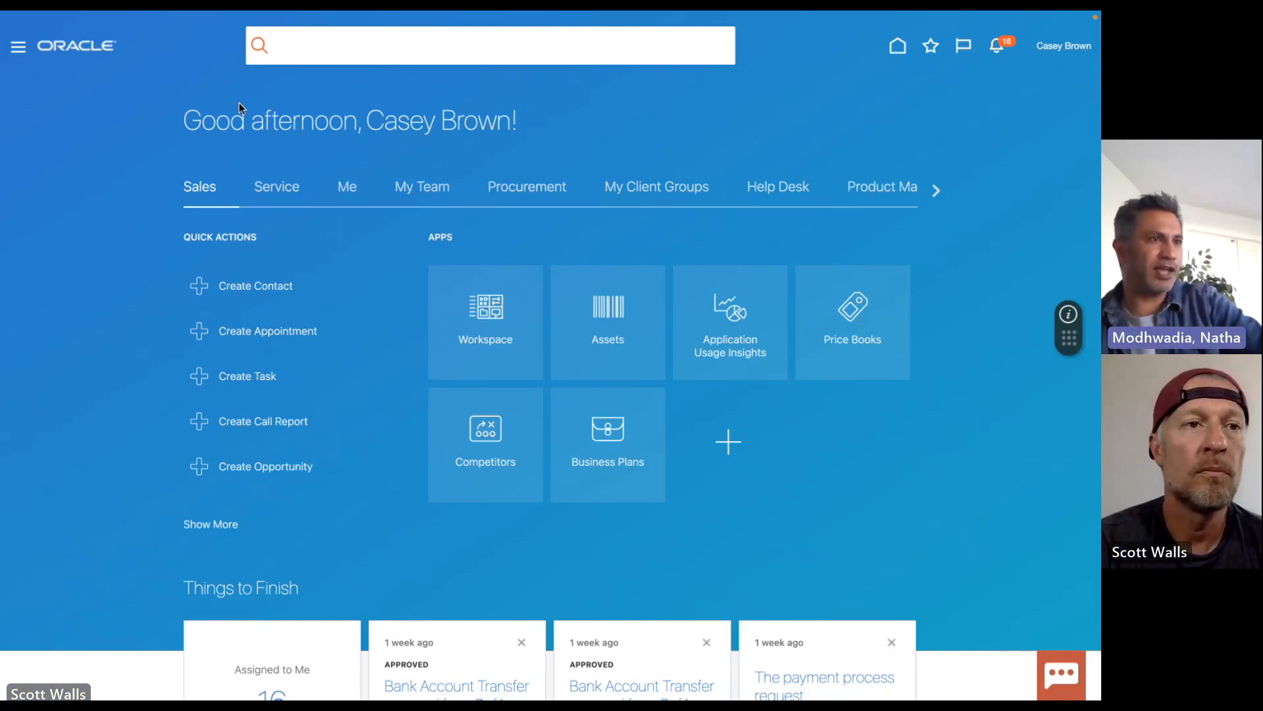
Navigate to Procurement > Suppliers and launch Create Supplier from the Tasks panel.
{"action": "left_click", "coordinate": [18, 47]}
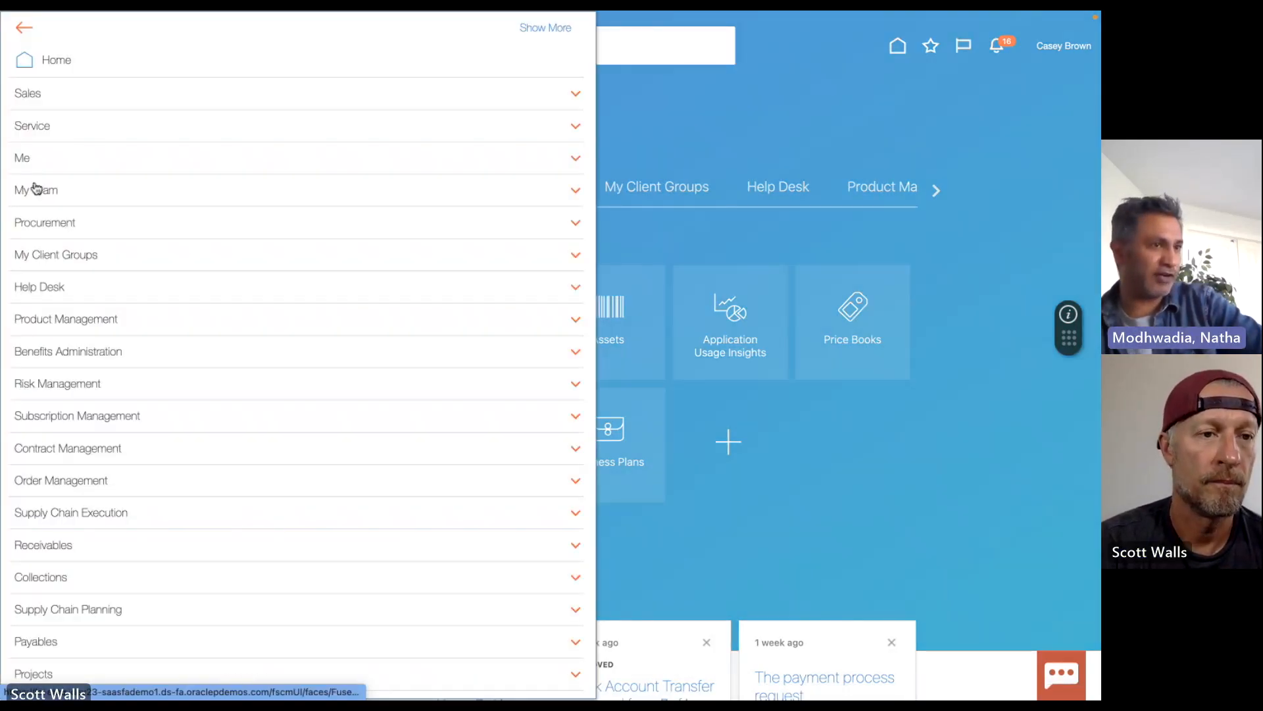
{"action": "left_click", "coordinate": [46, 227]}
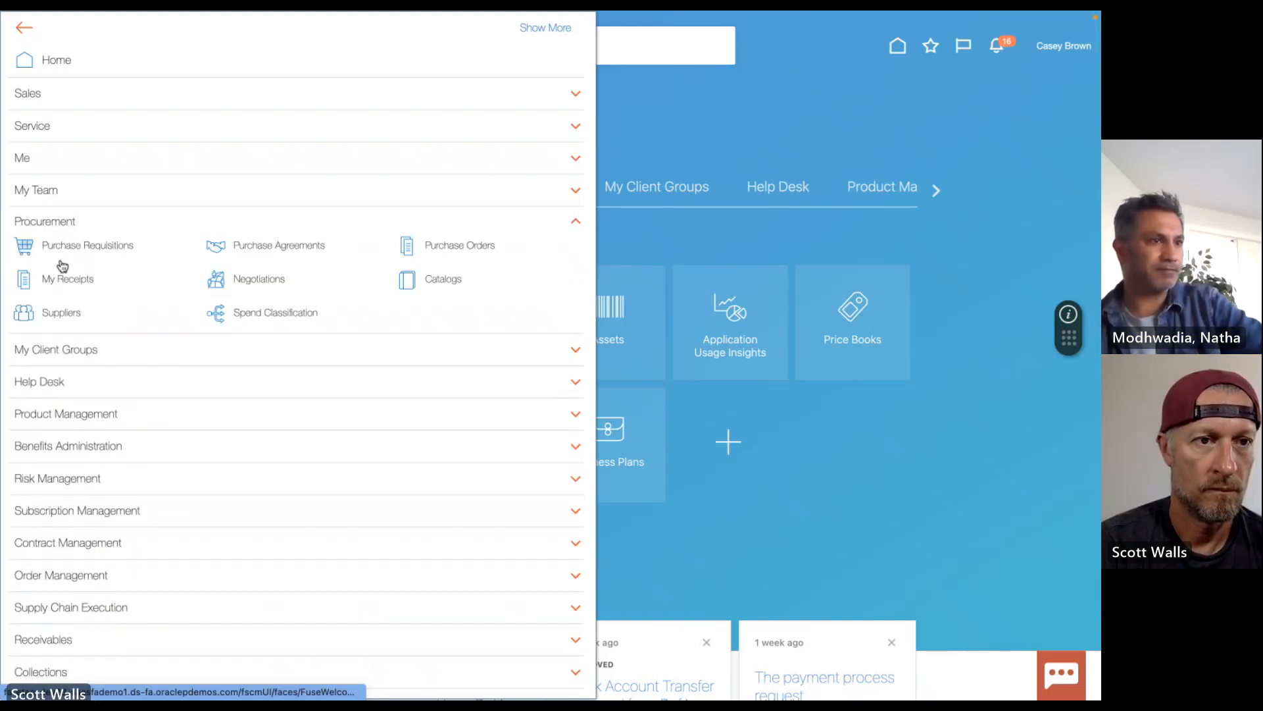
{"action": "left_click", "coordinate": [63, 317]}
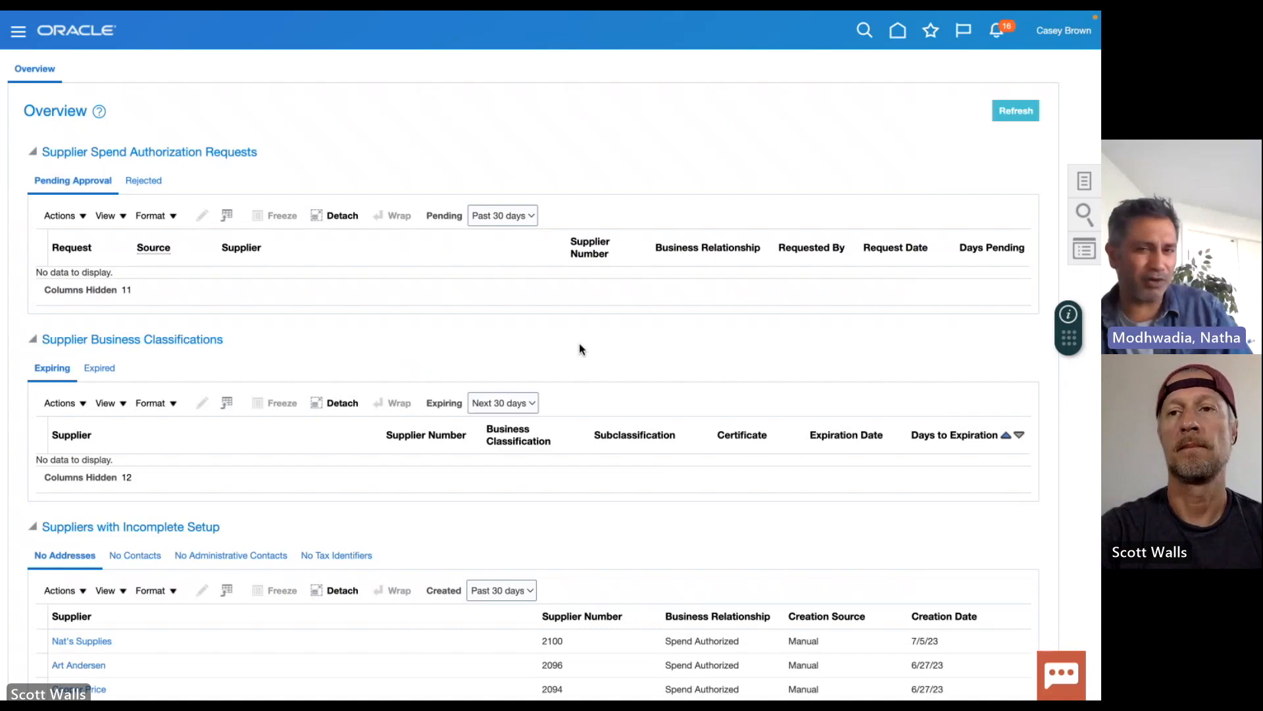
{"action": "left_click", "coordinate": [1085, 183]}
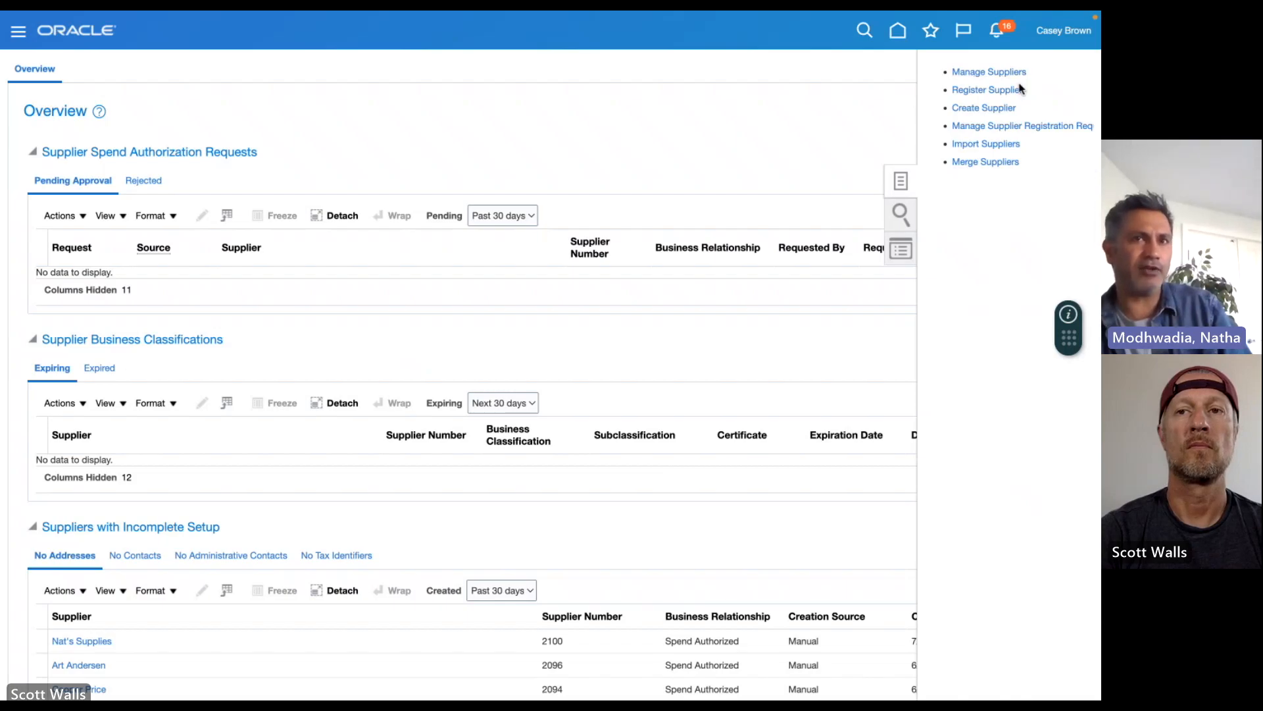
{"action": "left_click", "coordinate": [1005, 111]}
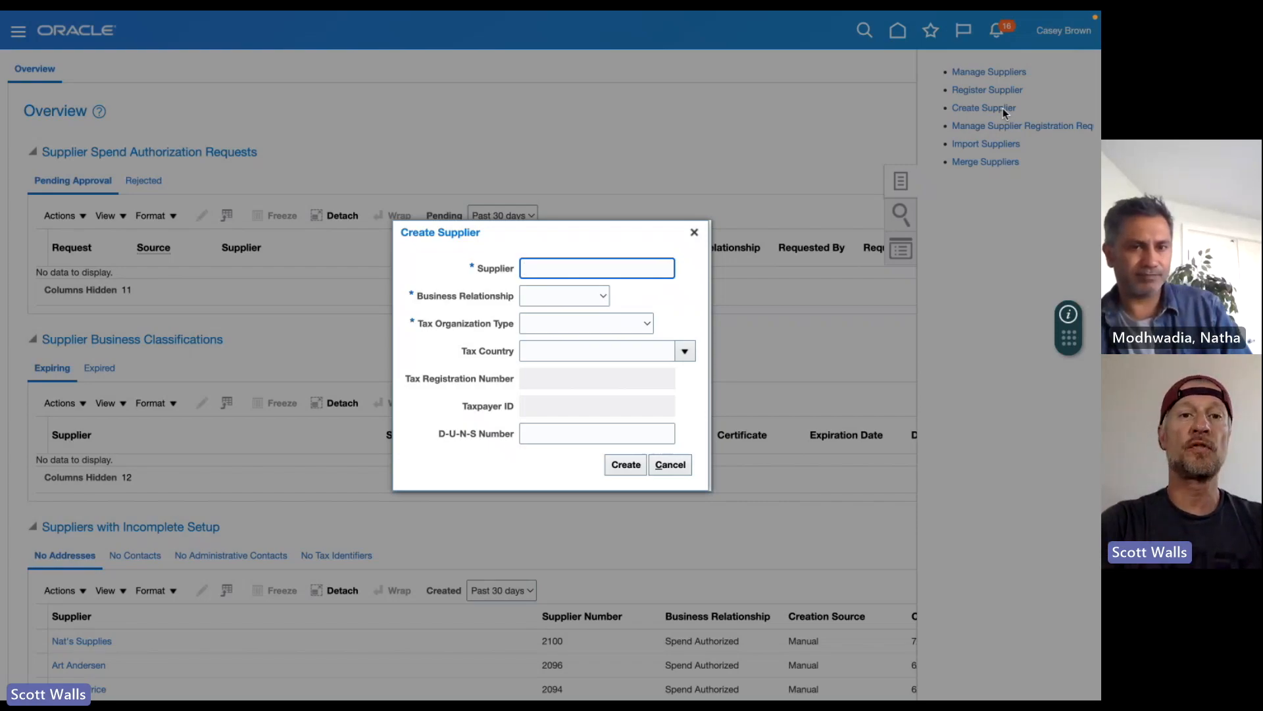
Enter 'Suzie Supplier' as the supplier name and set Business Relationship to Spend Authorized.
{"action": "triple_click", "coordinate": [495, 267]}
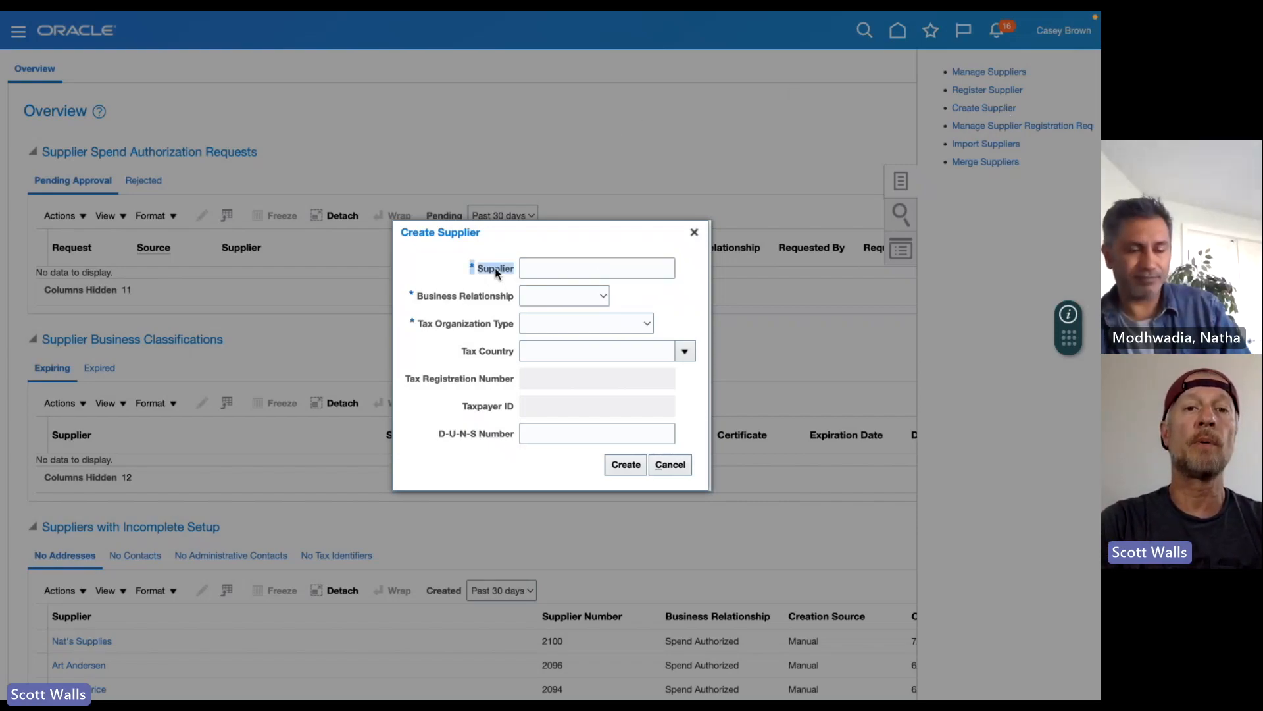
{"action": "left_click", "coordinate": [545, 264]}
{"action": "type", "text": "Suzi"}
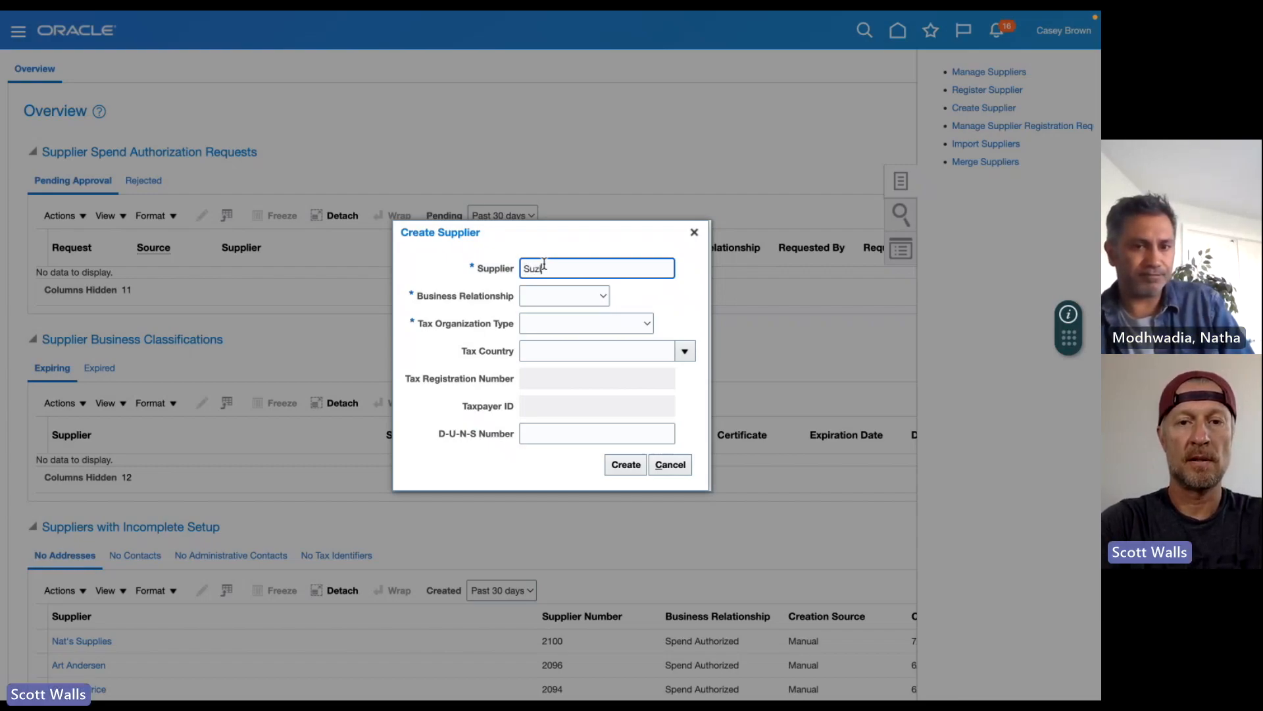
{"action": "type", "text": "e Supplier"}
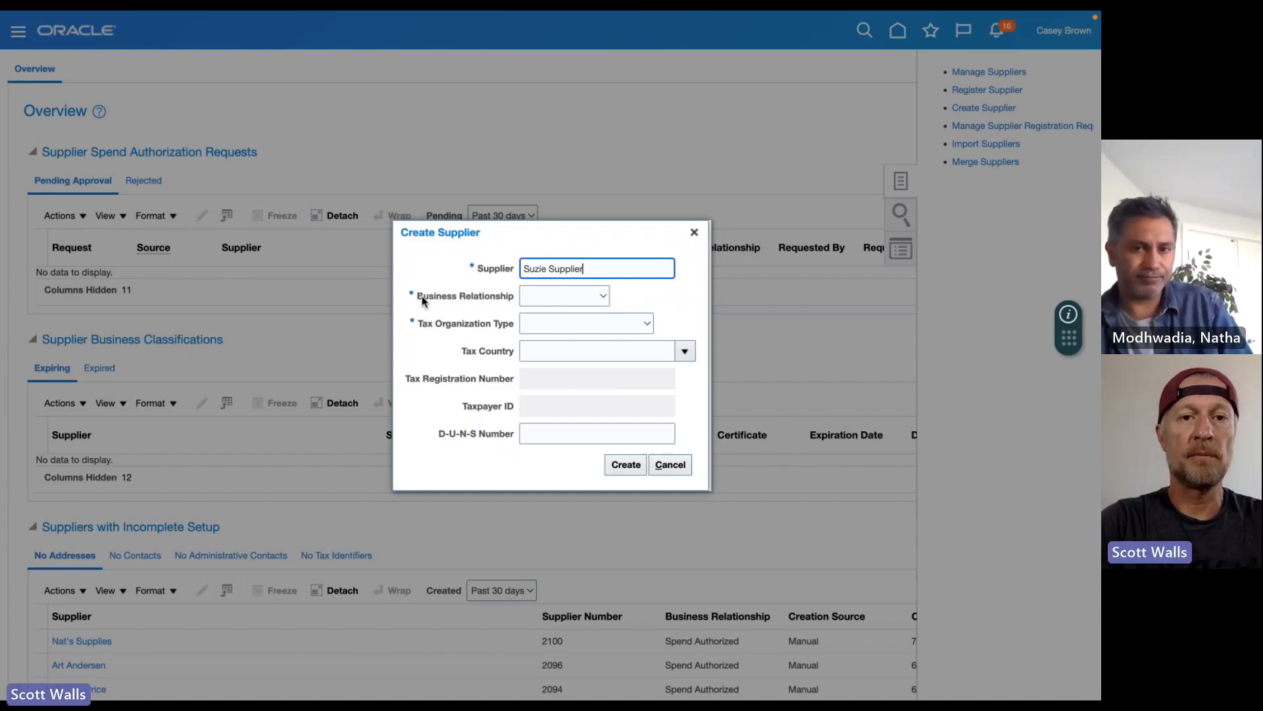
{"action": "left_click_drag", "start_coordinate": [422, 301], "coordinate": [505, 303]}
{"action": "left_click", "coordinate": [606, 300]}
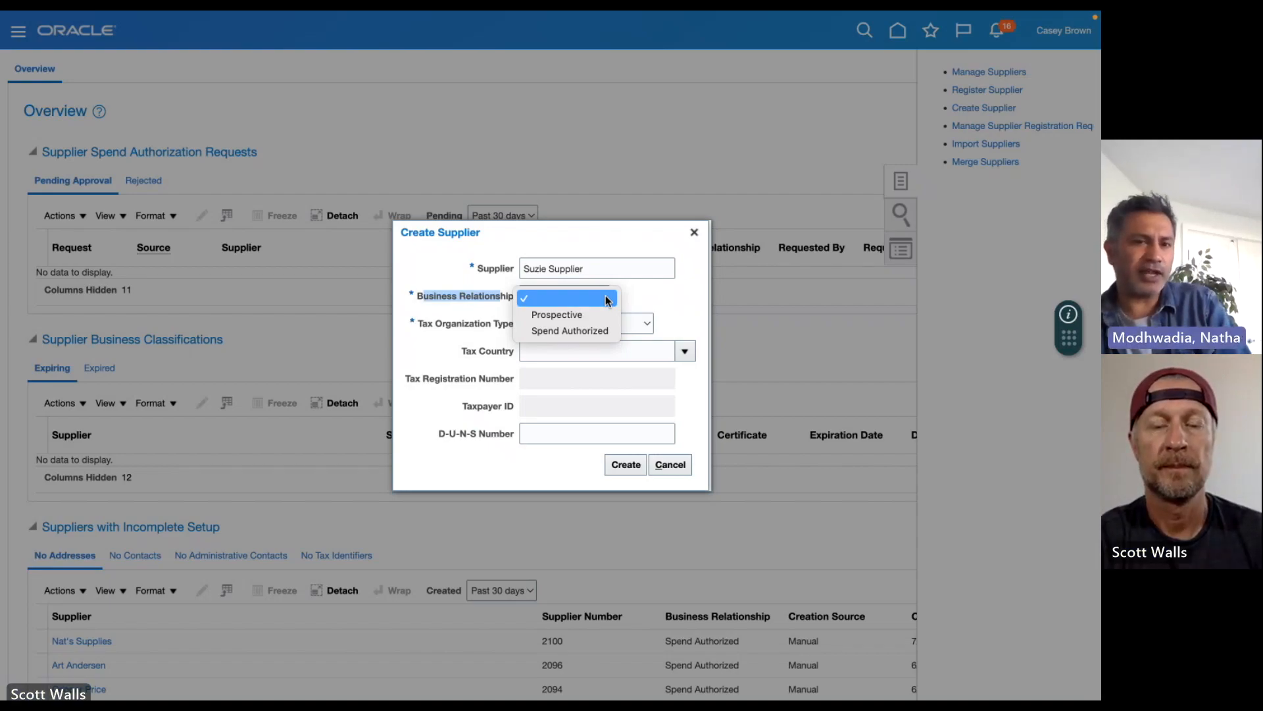
{"action": "left_click", "coordinate": [594, 329]}
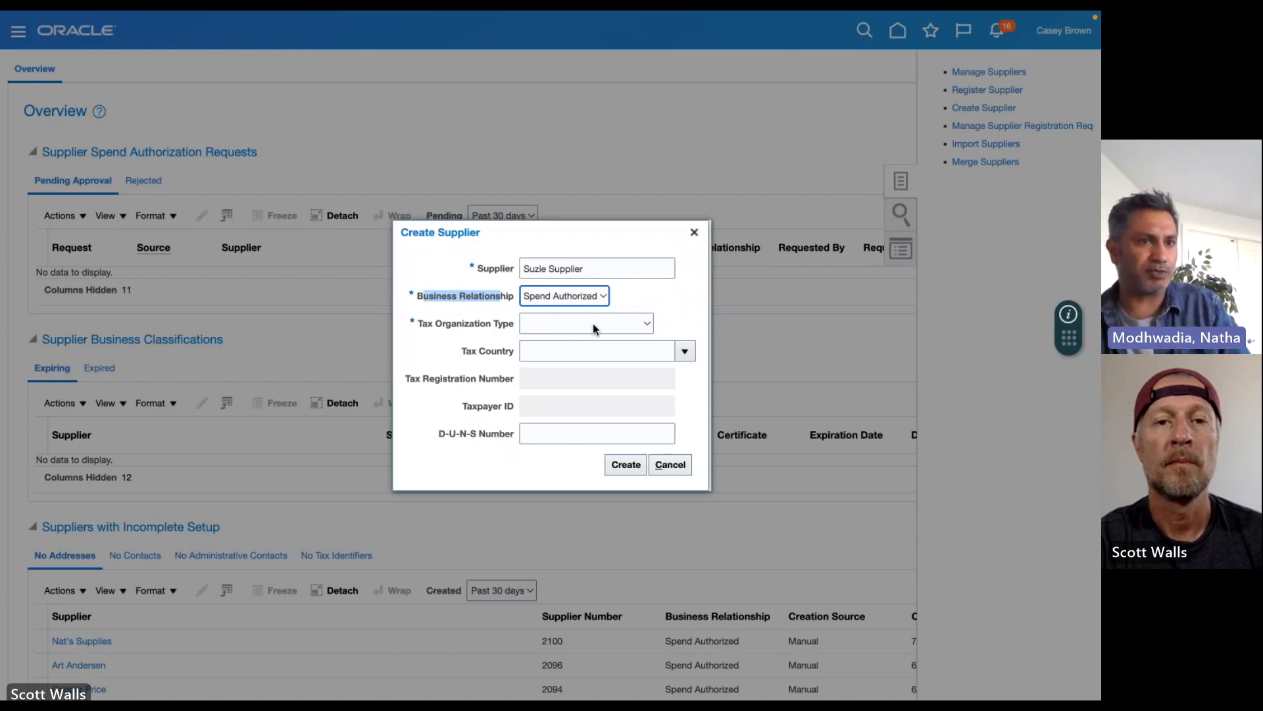
Set Tax Organization Type to Corporation and create the supplier.
{"action": "left_click", "coordinate": [420, 324]}
{"action": "left_click_drag", "start_coordinate": [494, 321], "coordinate": [511, 324]}
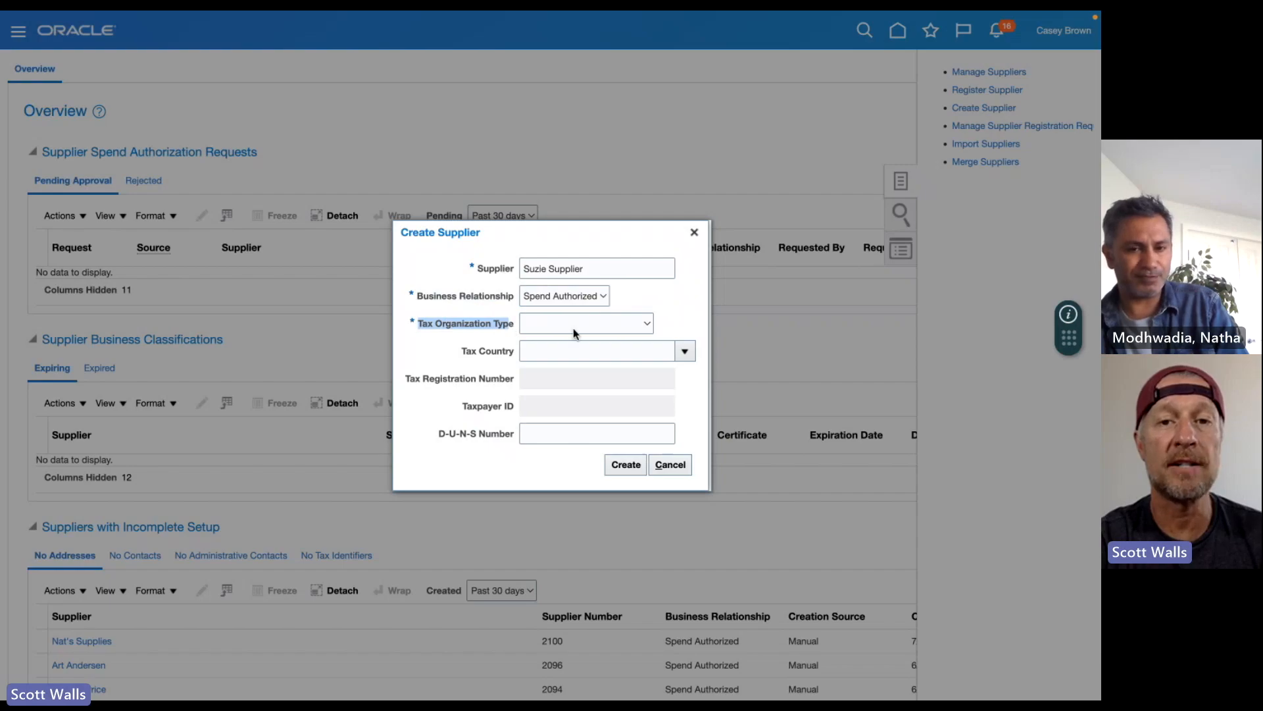
{"action": "left_click", "coordinate": [648, 324]}
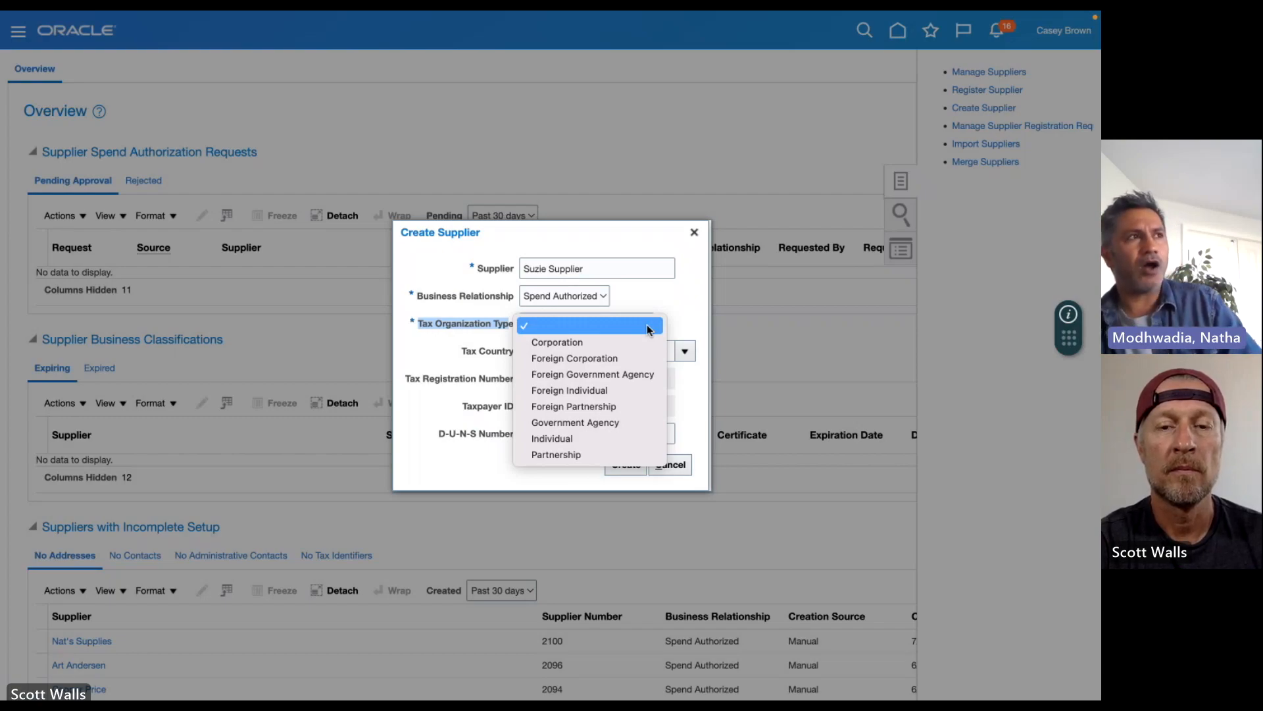
{"action": "left_click", "coordinate": [605, 345]}
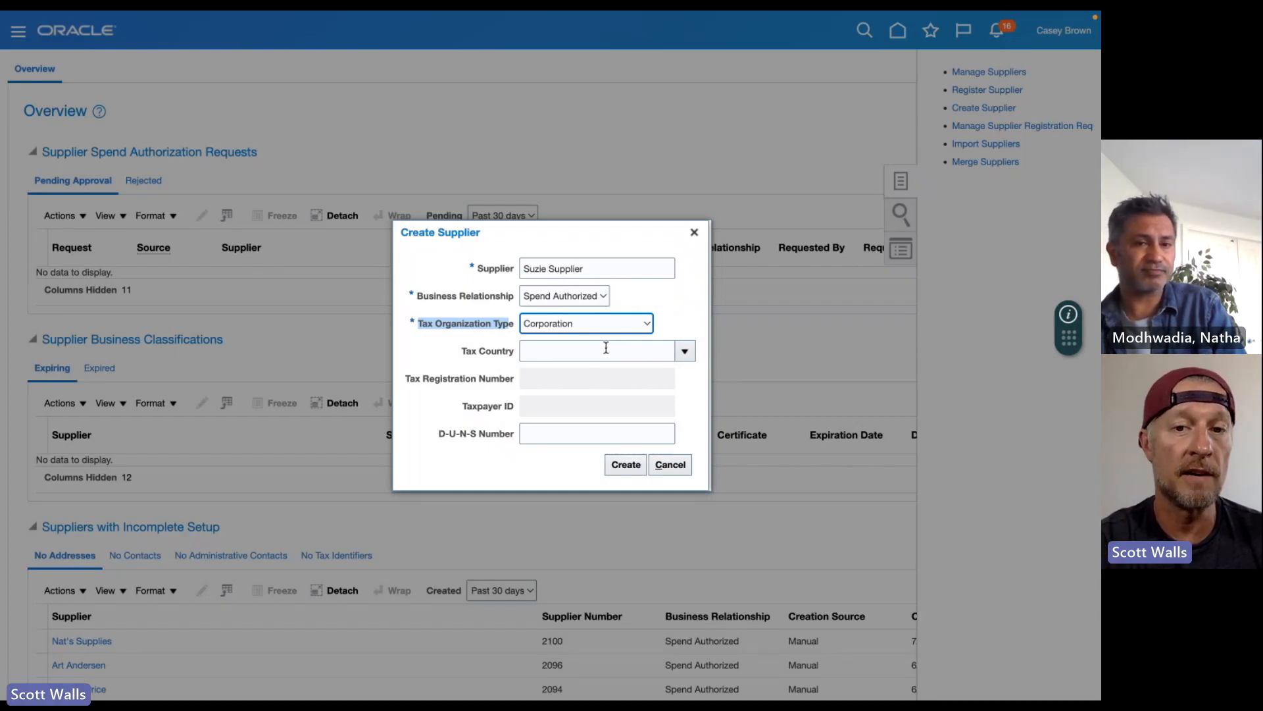
{"action": "left_click", "coordinate": [624, 465]}
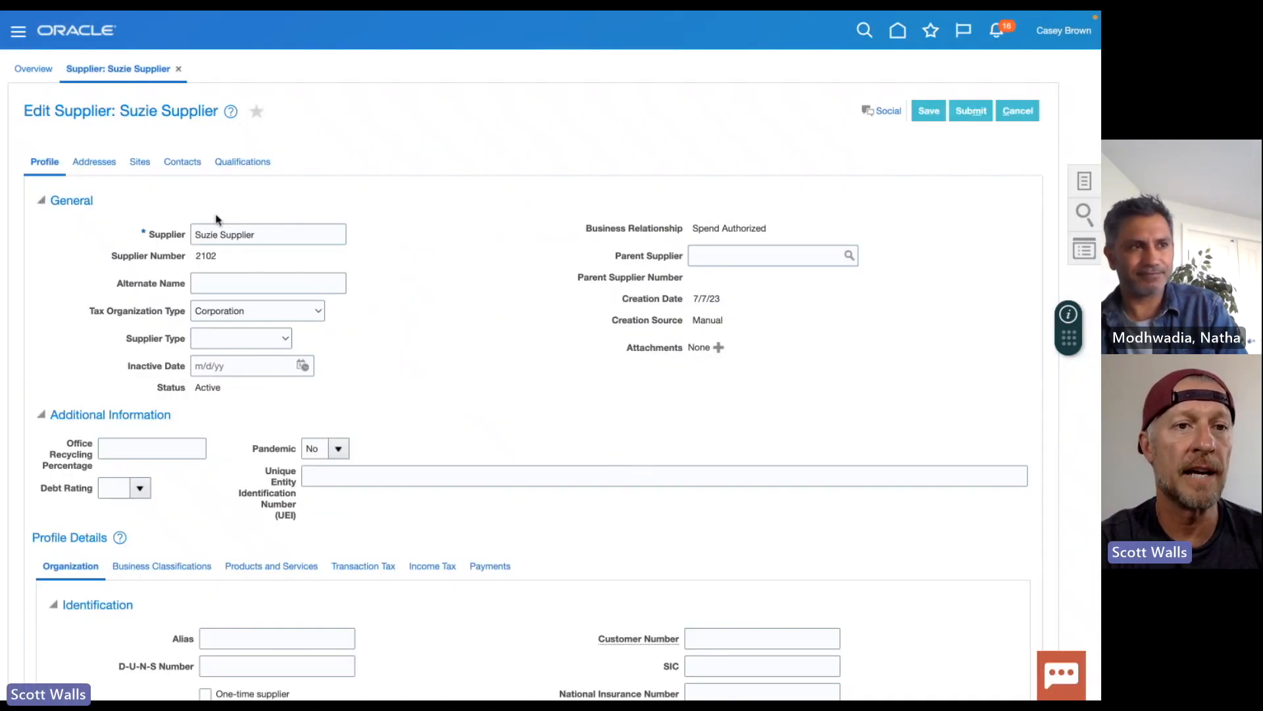
Review supplier 2102's profile details, then switch to its Addresses tab.
{"action": "double_click", "coordinate": [169, 233]}
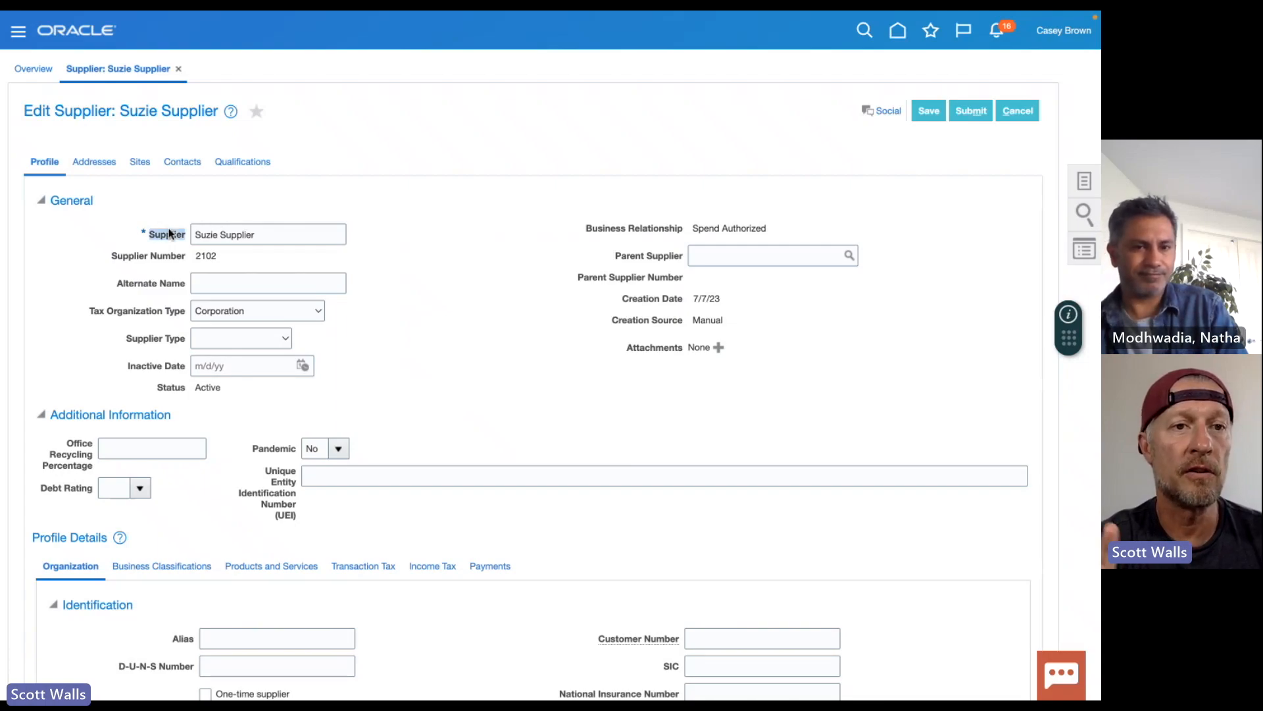
{"action": "double_click", "coordinate": [206, 256]}
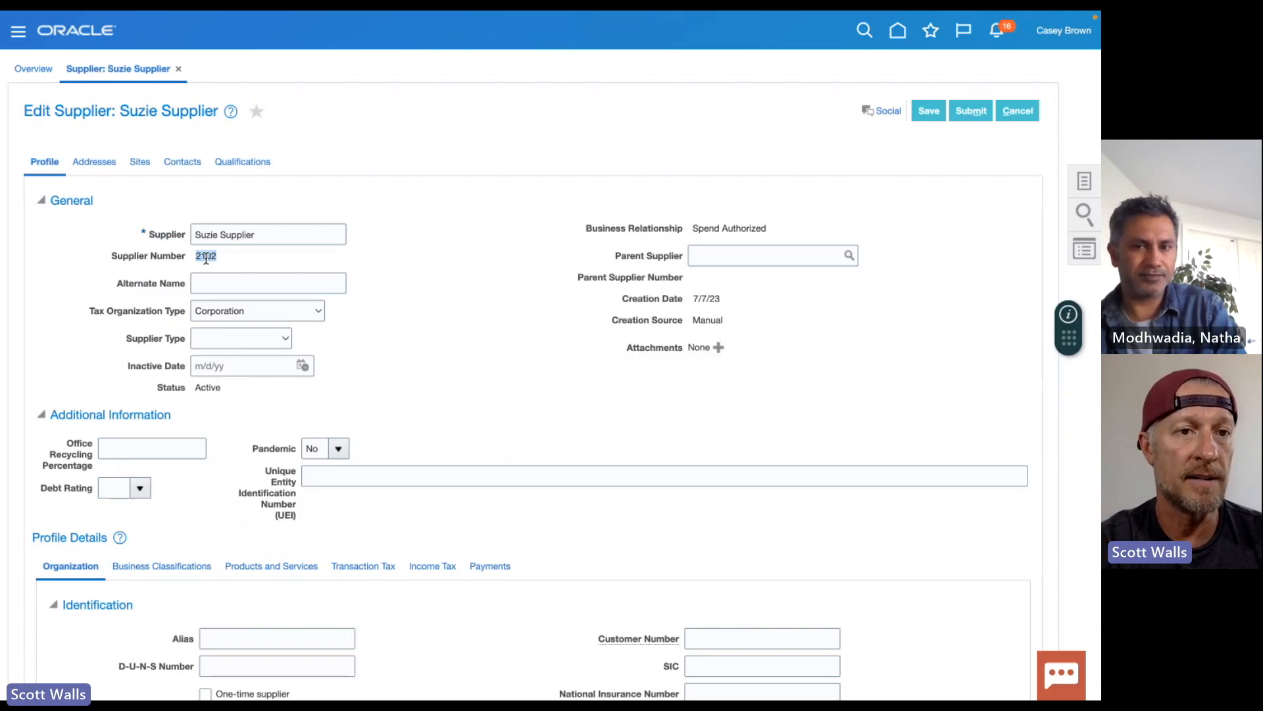
{"action": "scroll", "coordinate": [206, 259], "scroll_direction": "down", "scroll_amount": 3}
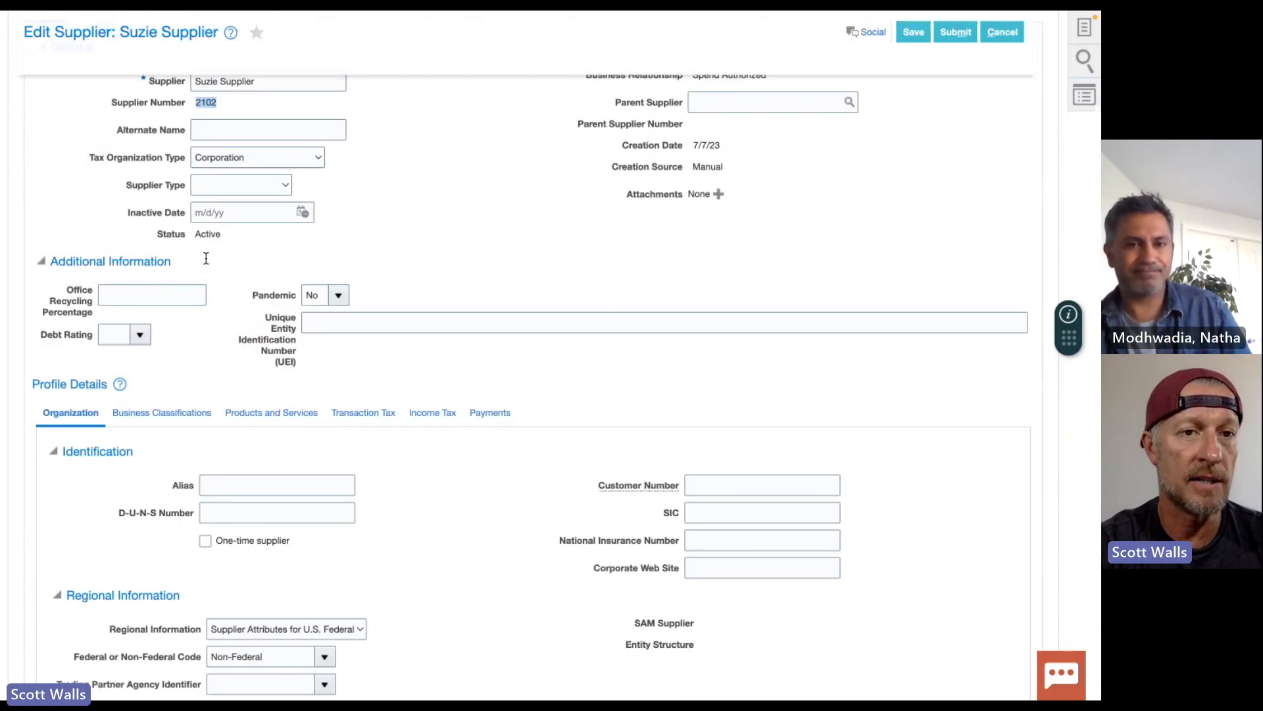
{"action": "scroll", "coordinate": [206, 262], "scroll_direction": "down", "scroll_amount": 1}
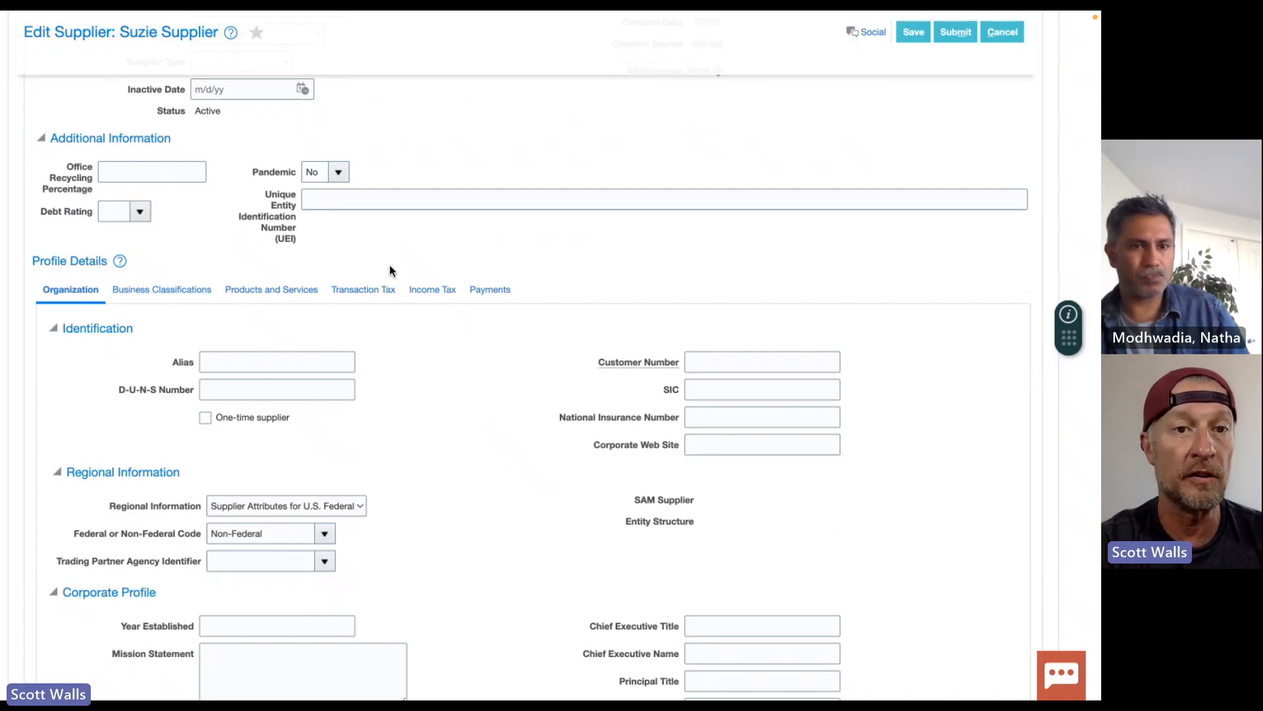
{"action": "scroll", "coordinate": [389, 265], "scroll_direction": "up", "scroll_amount": 4}
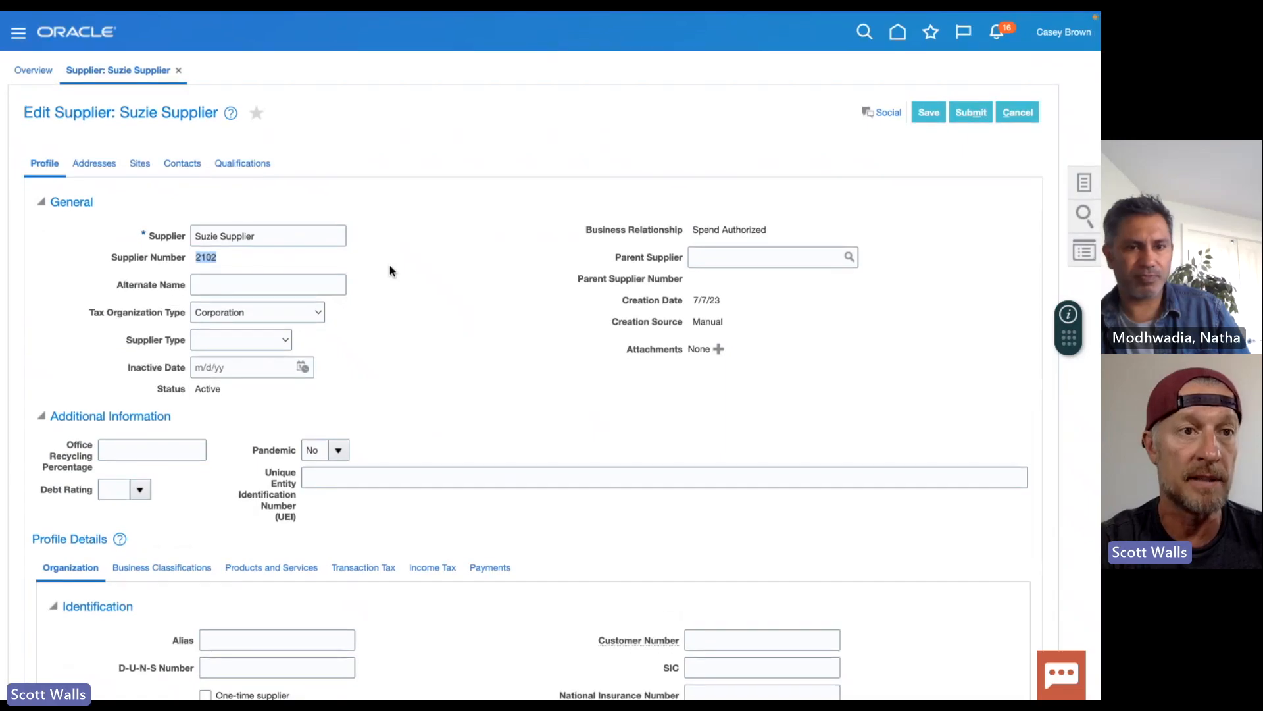
{"action": "left_click", "coordinate": [86, 164]}
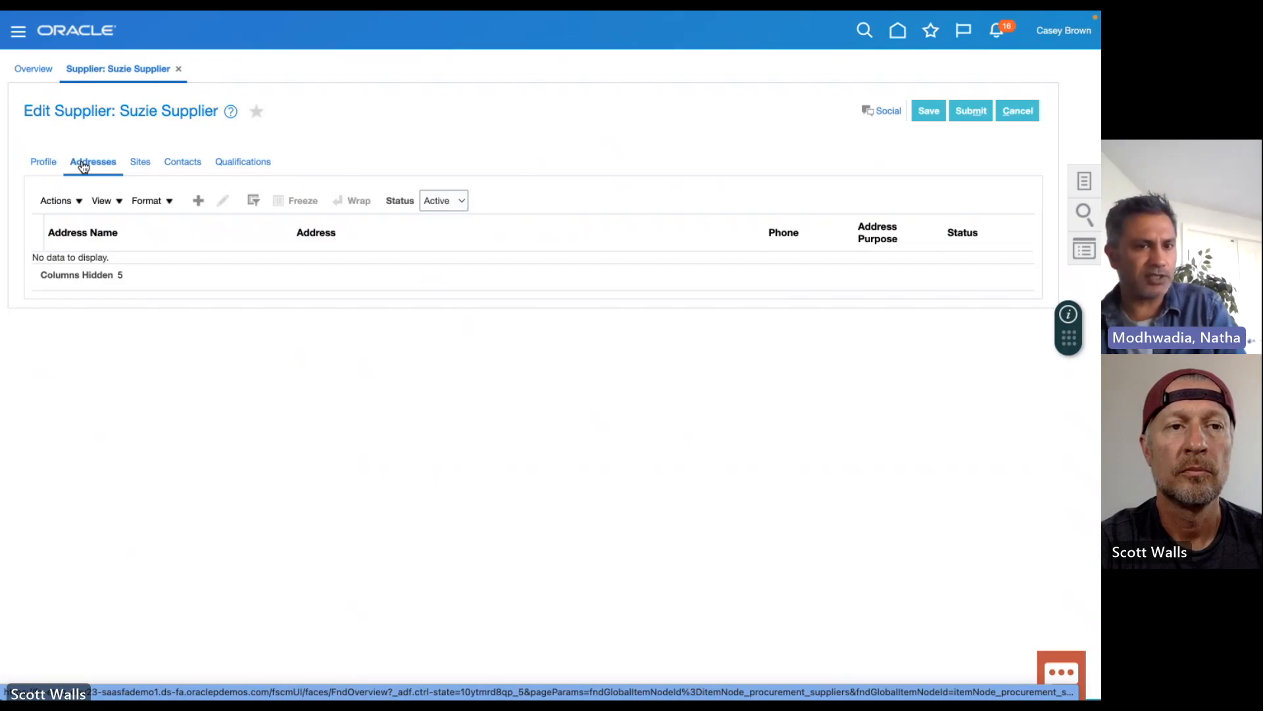
Start a new supplier address and name it 'HQ'.
{"action": "left_click", "coordinate": [68, 201]}
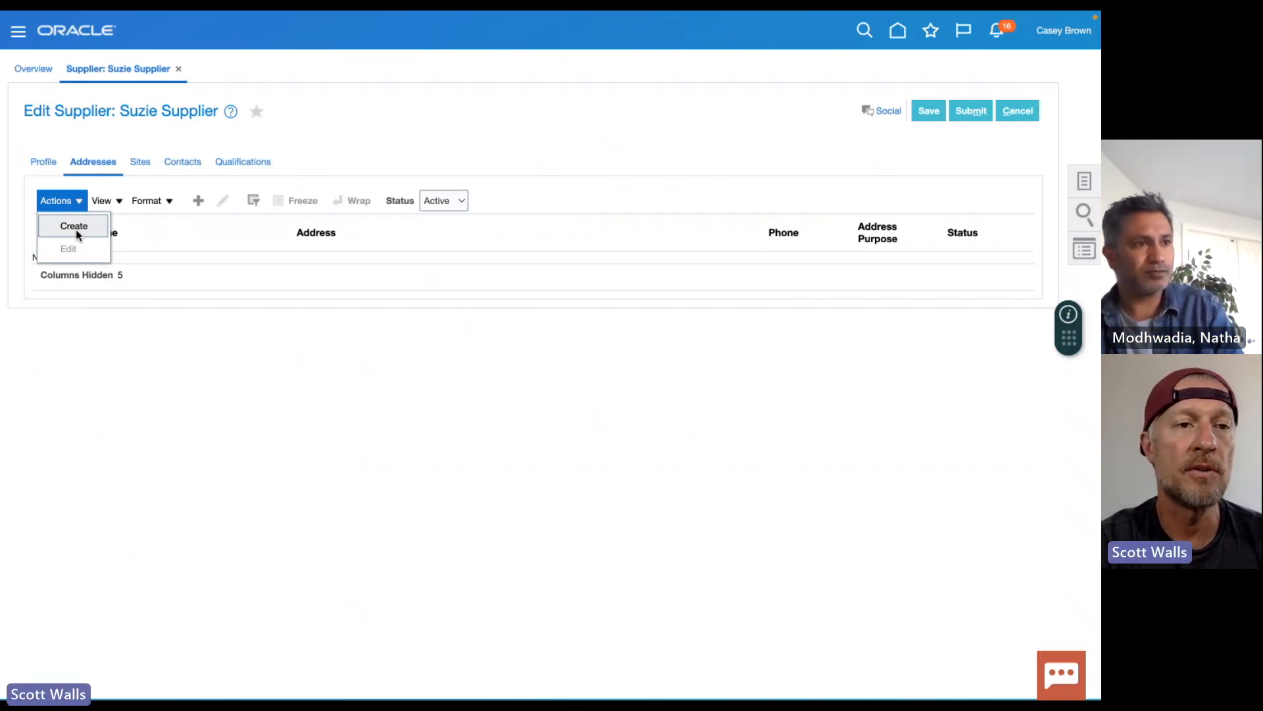
{"action": "left_click", "coordinate": [74, 227]}
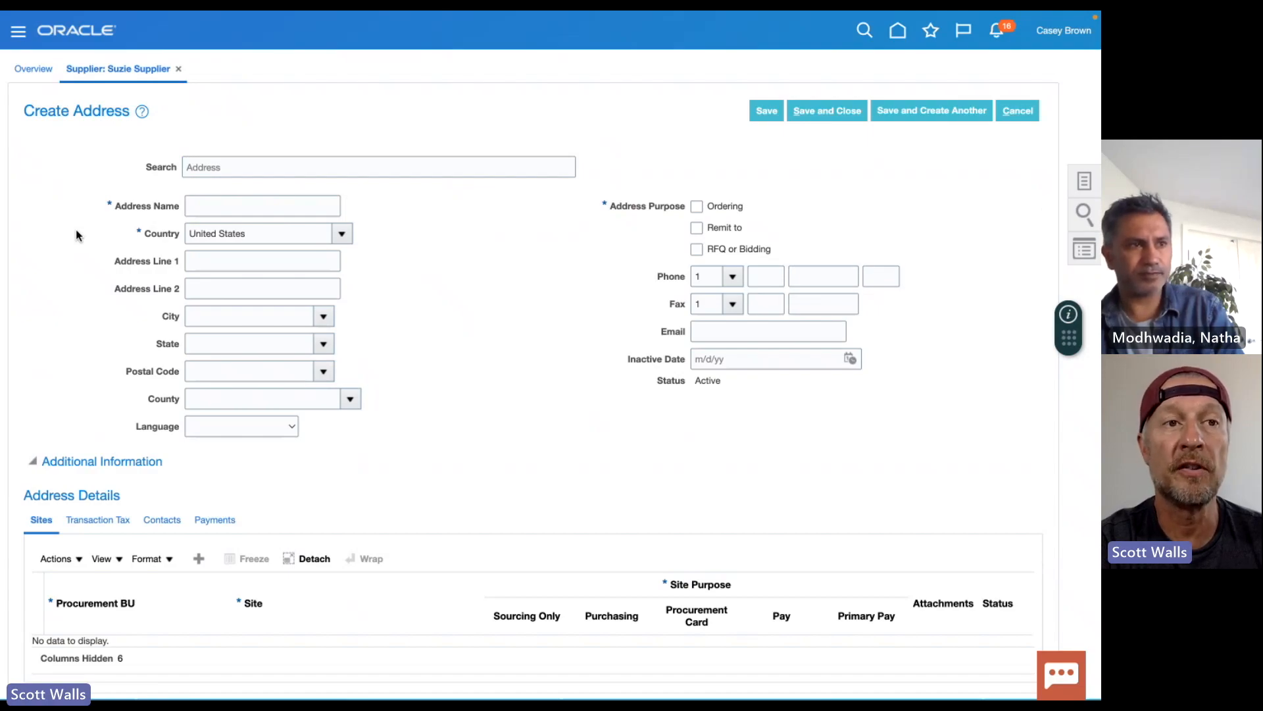
{"action": "left_click_drag", "start_coordinate": [125, 207], "coordinate": [169, 209]}
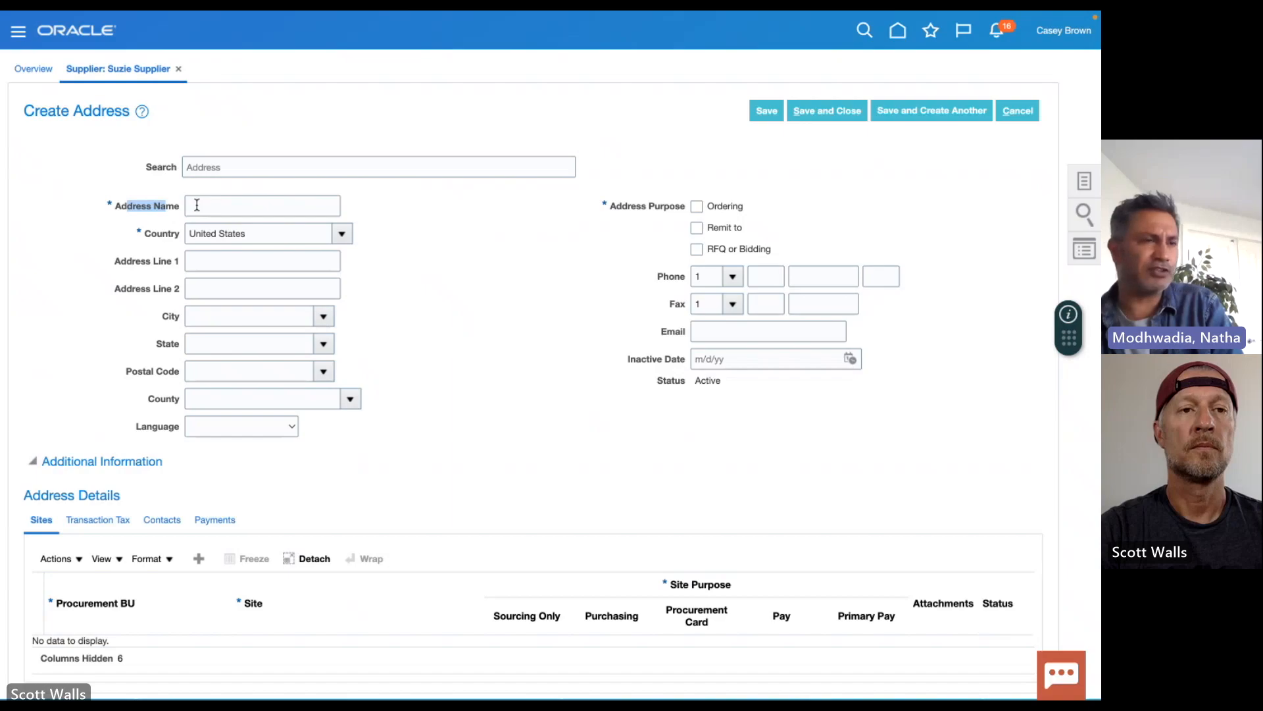
{"action": "left_click", "coordinate": [197, 205]}
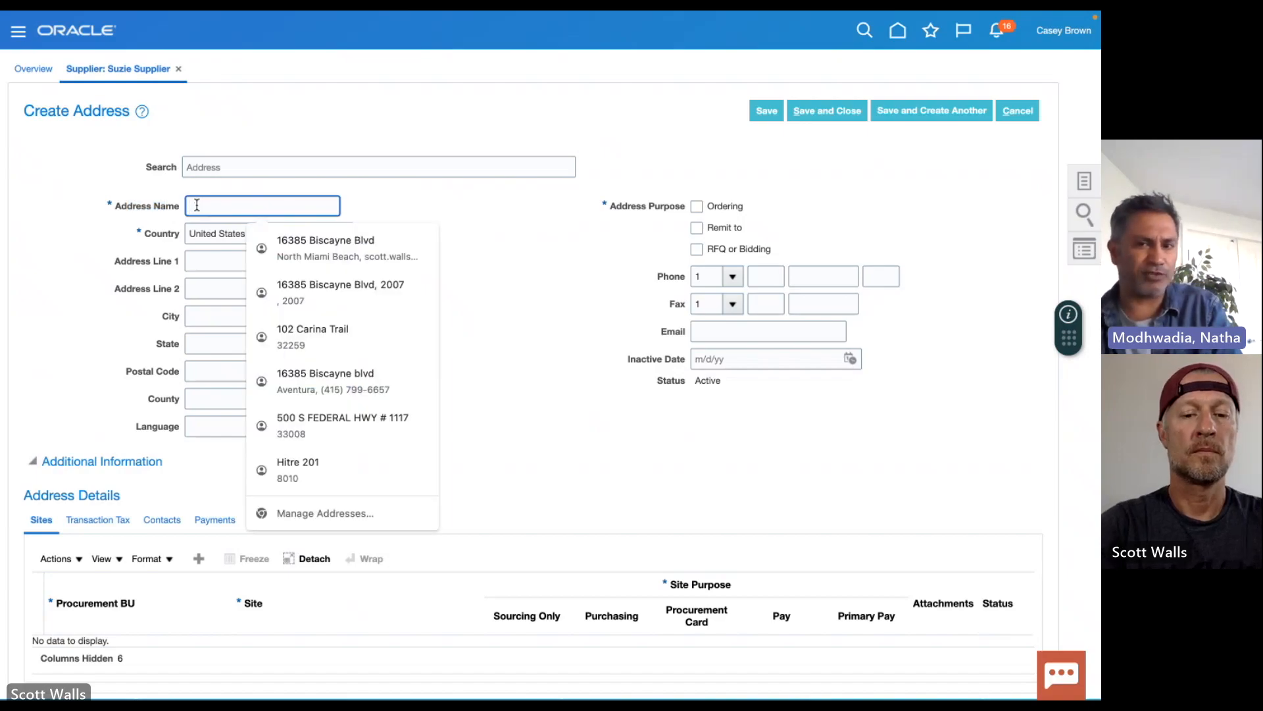
{"action": "type", "text": "HQ"}
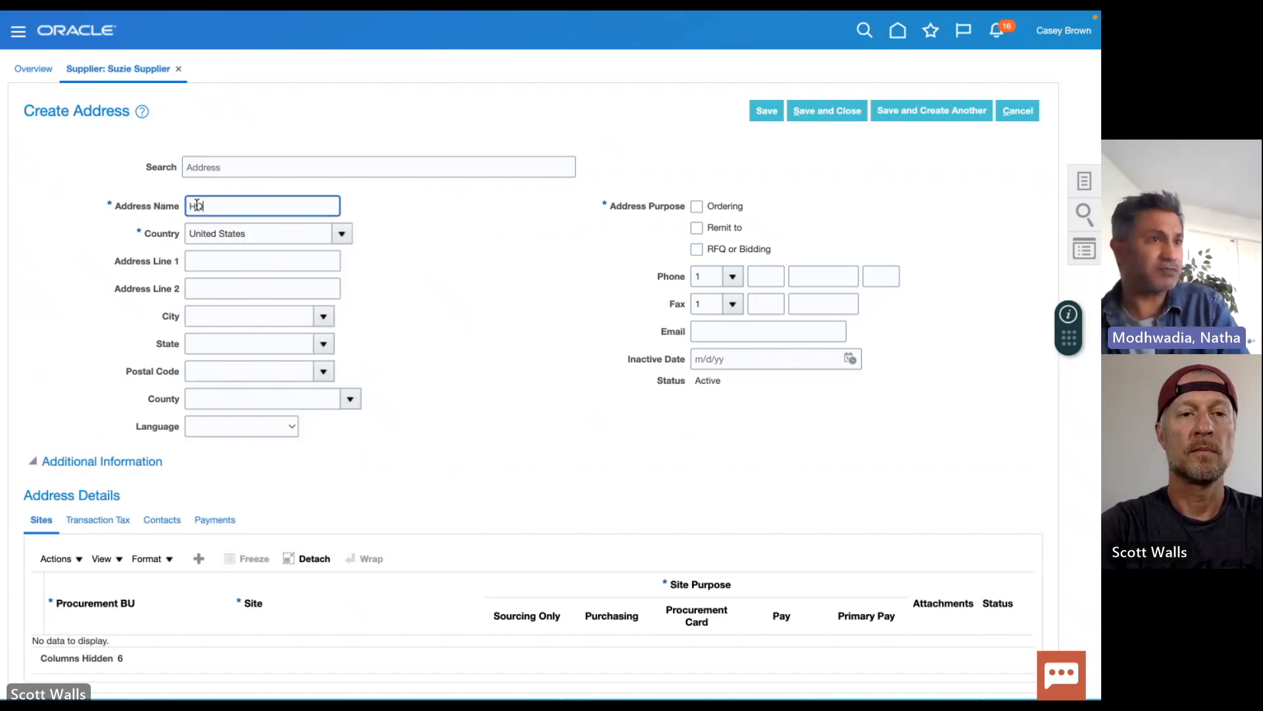
{"action": "double_click", "coordinate": [160, 233]}
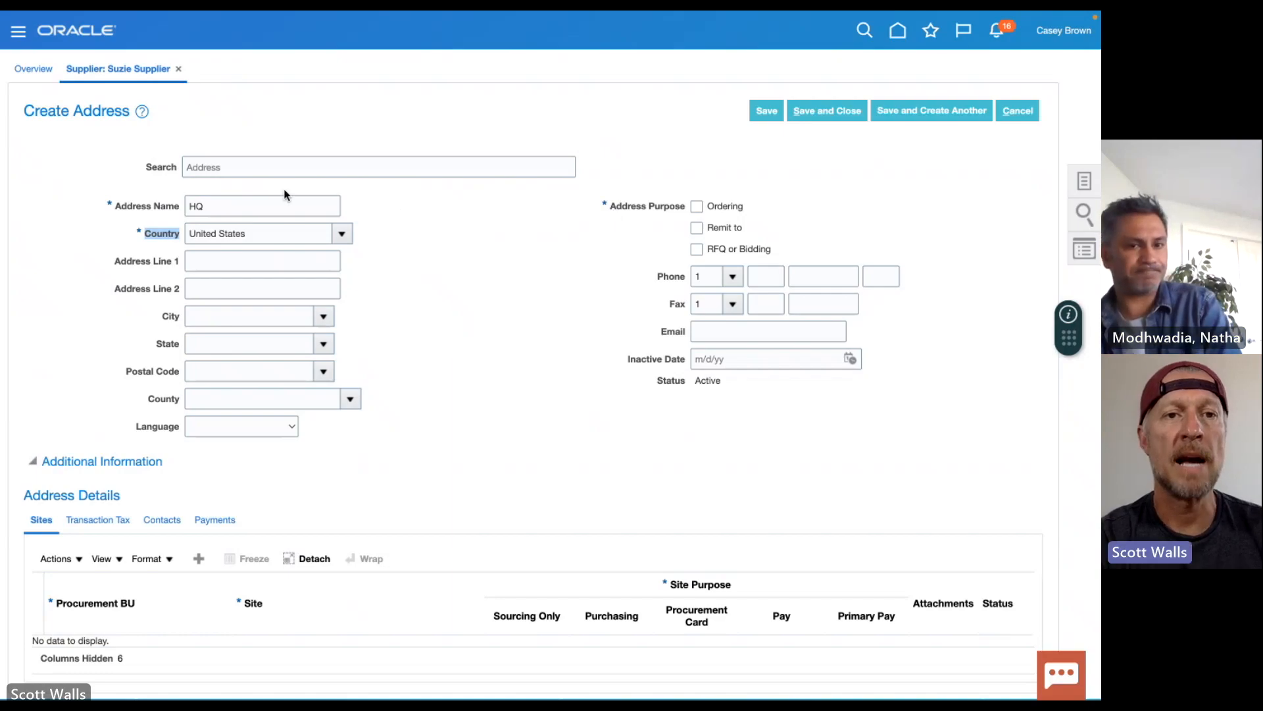
{"action": "left_click", "coordinate": [287, 170]}
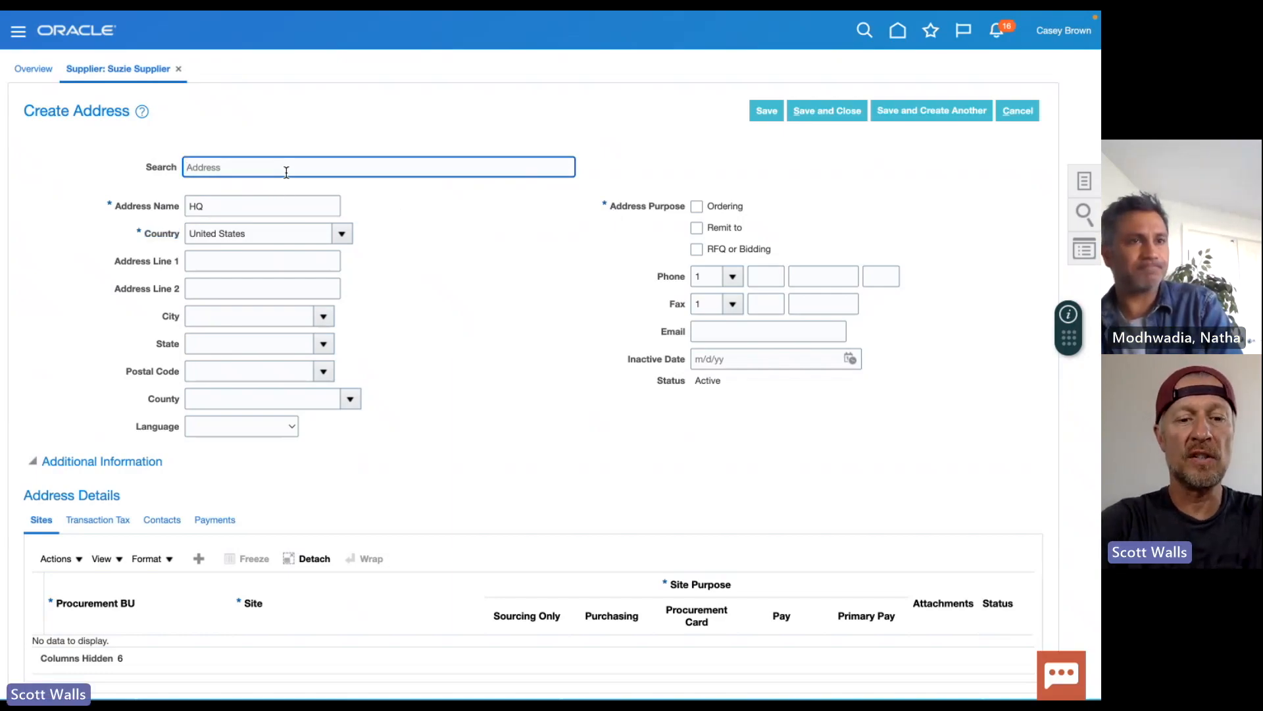
{"action": "type", "text": "2010 ne"}
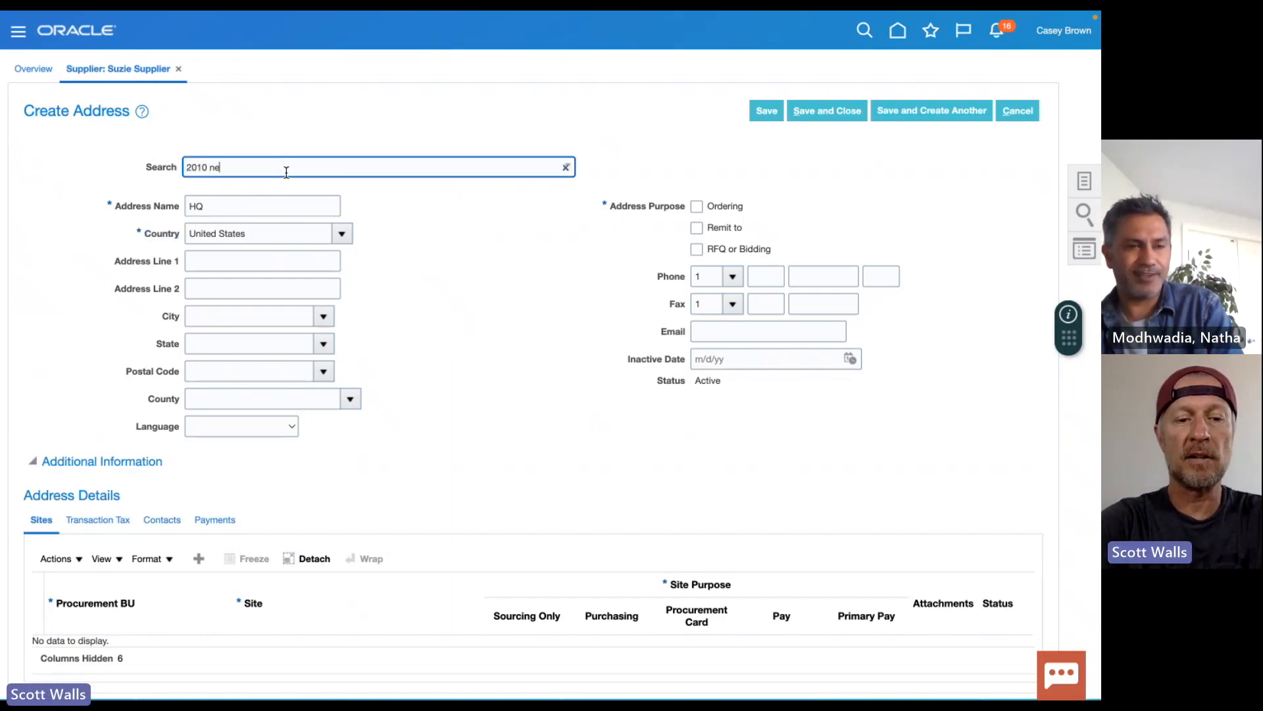
{"action": "type", "text": " 122"}
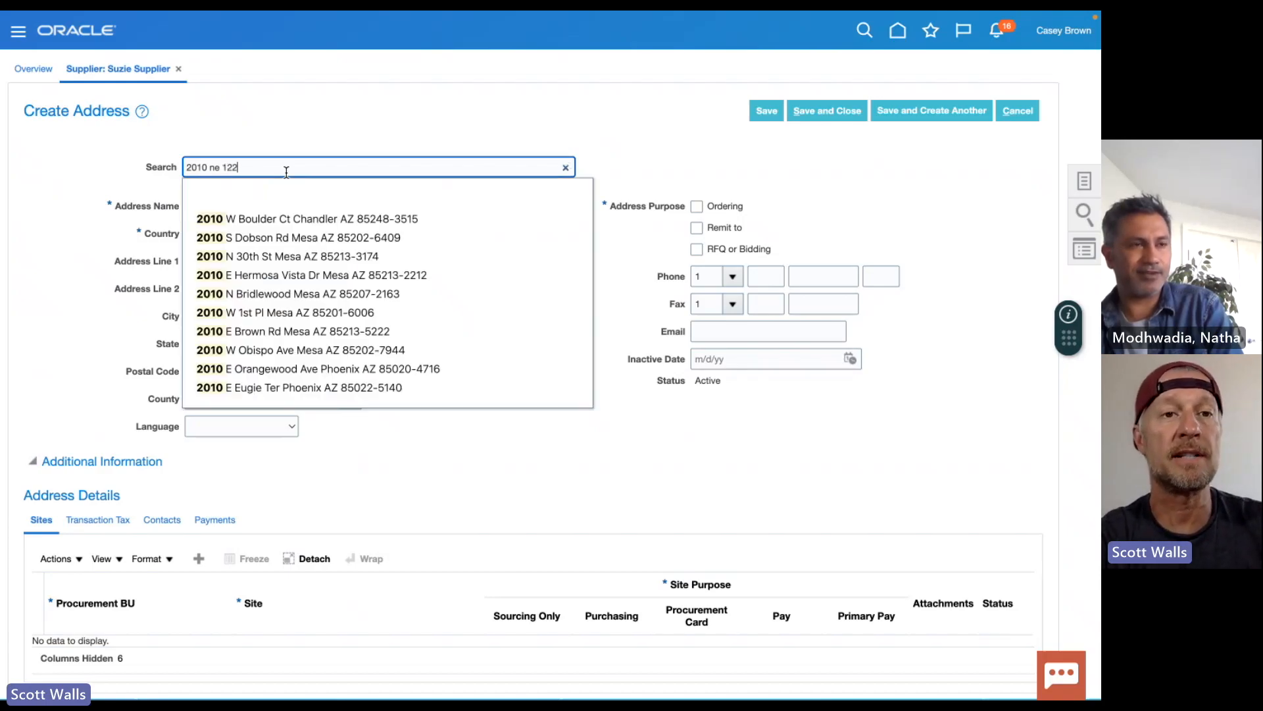
{"action": "left_click", "coordinate": [305, 221]}
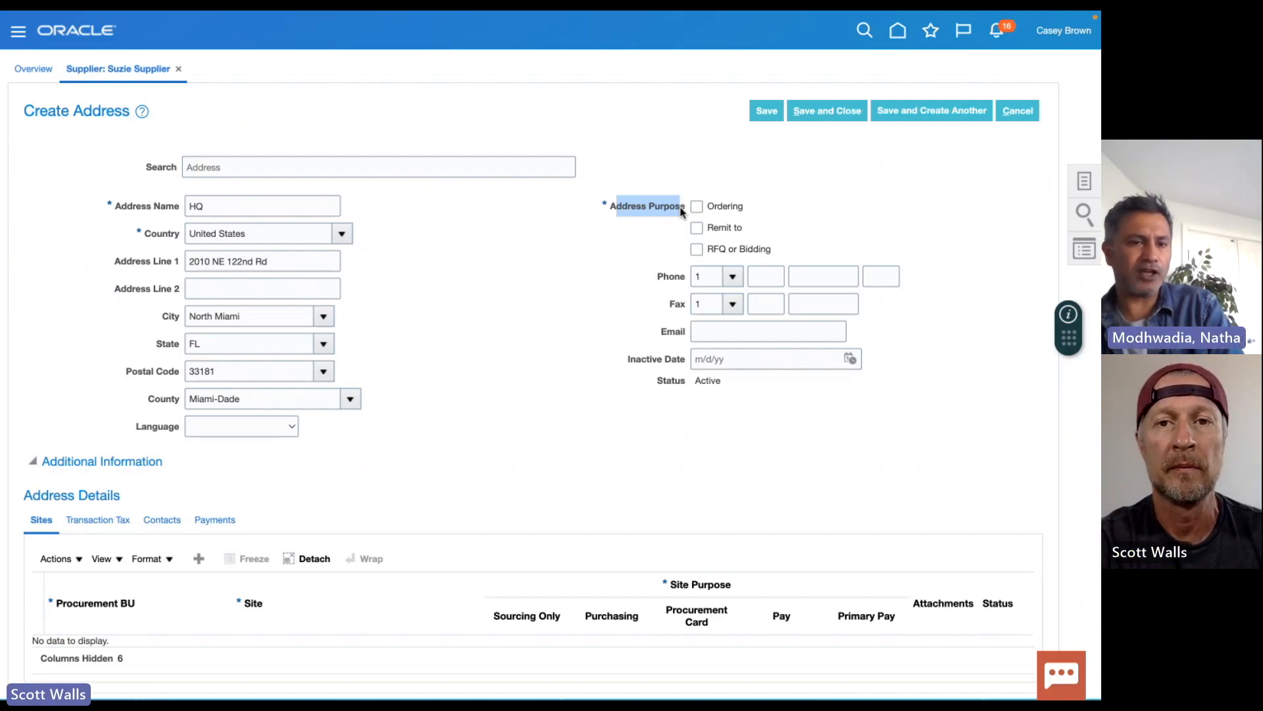
Give the HQ address Ordering, Remit to and RFQ or Bidding purposes, then save and close.
{"action": "left_click", "coordinate": [737, 209]}
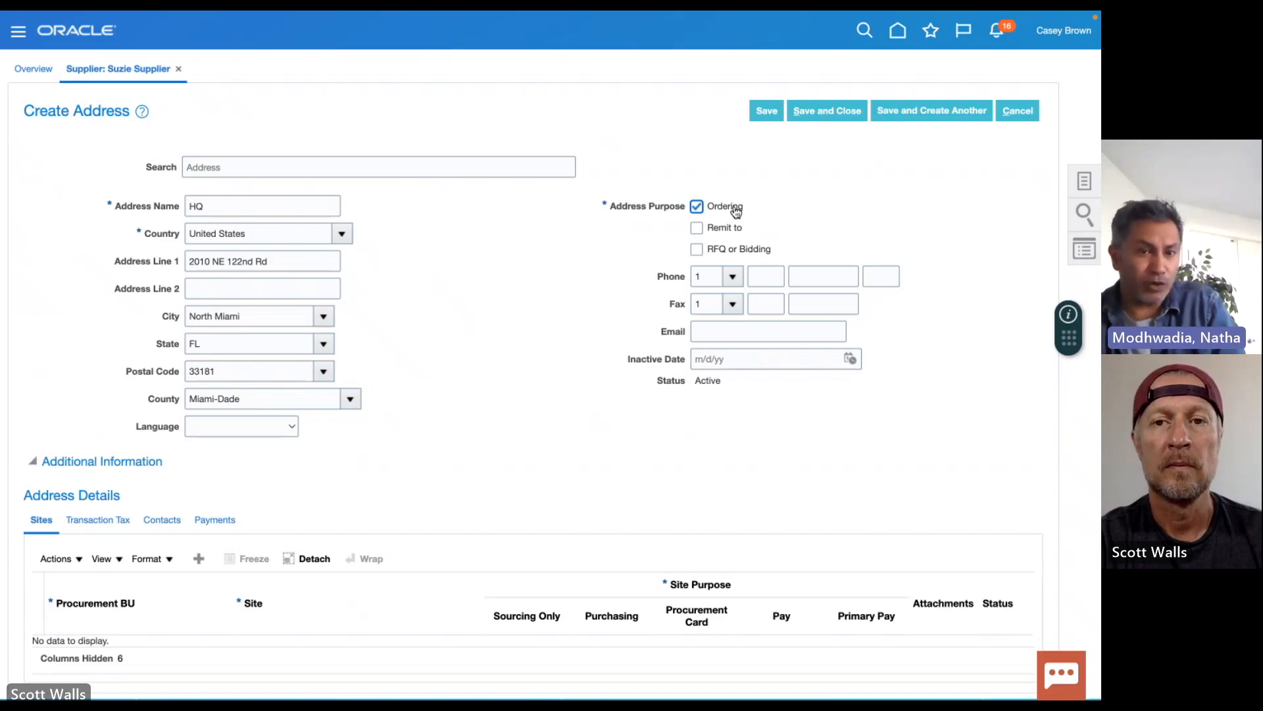
{"action": "left_click", "coordinate": [734, 230]}
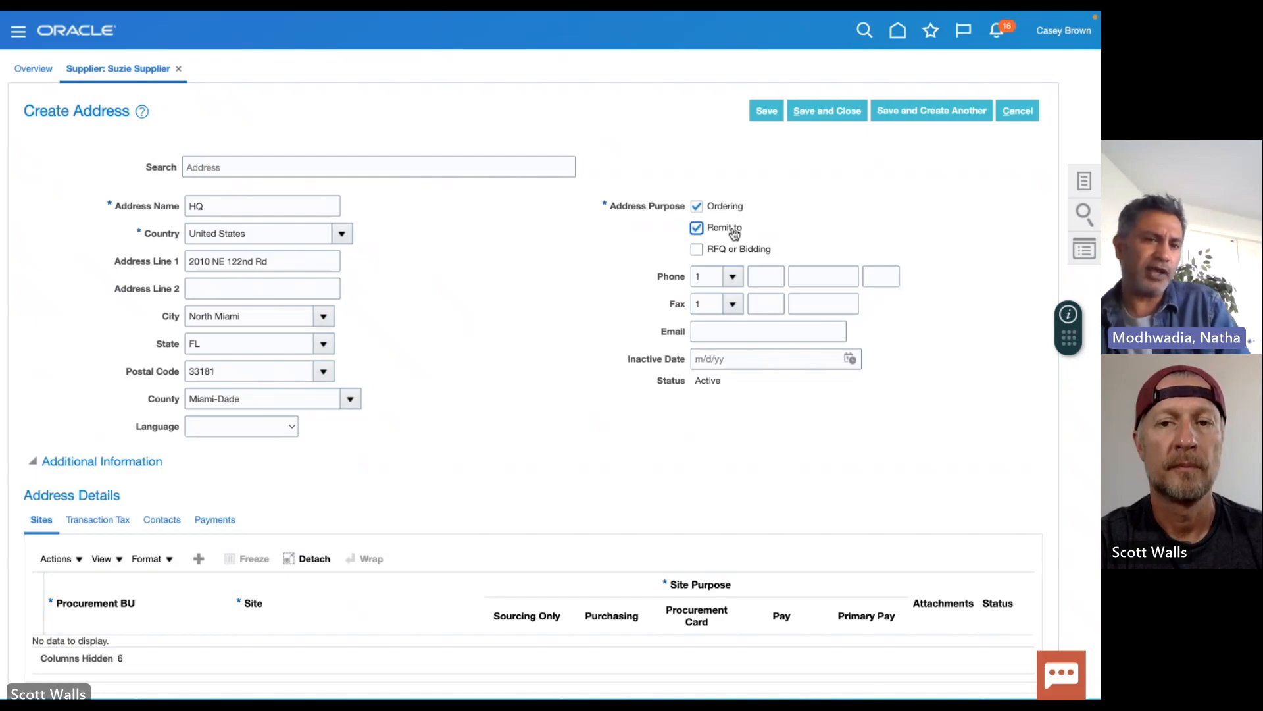
{"action": "left_click", "coordinate": [738, 251]}
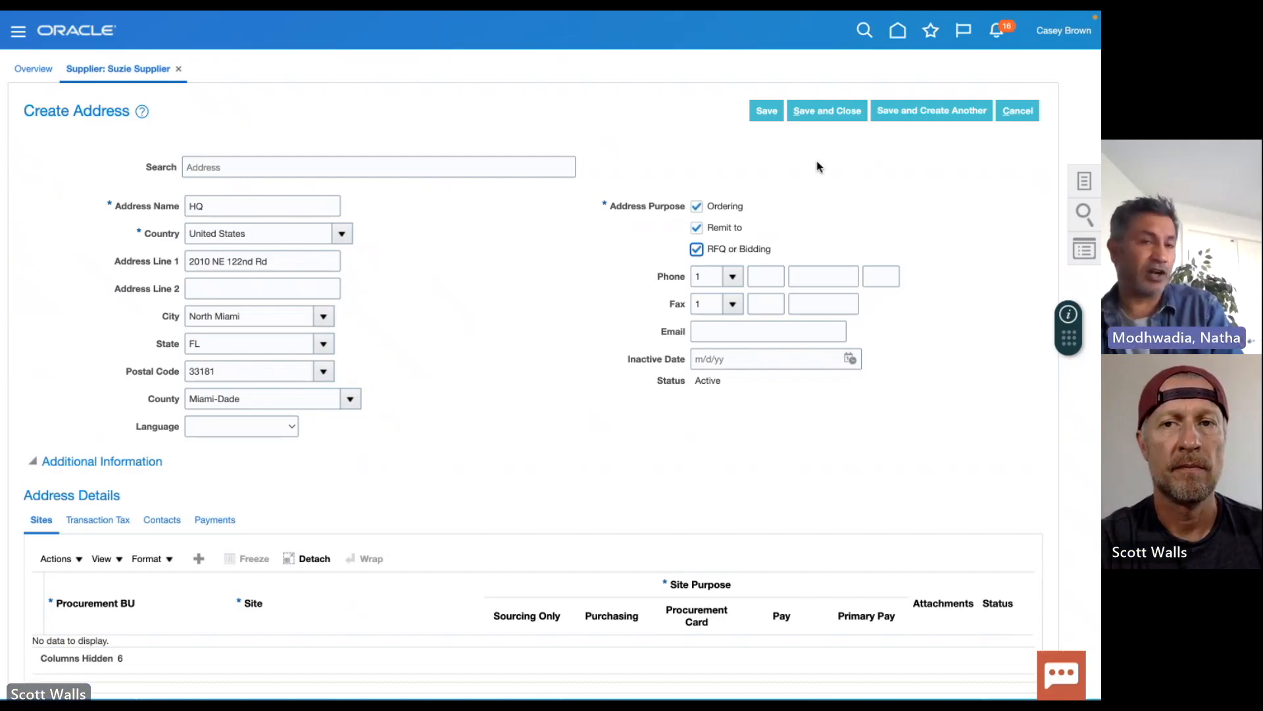
{"action": "left_click", "coordinate": [822, 109]}
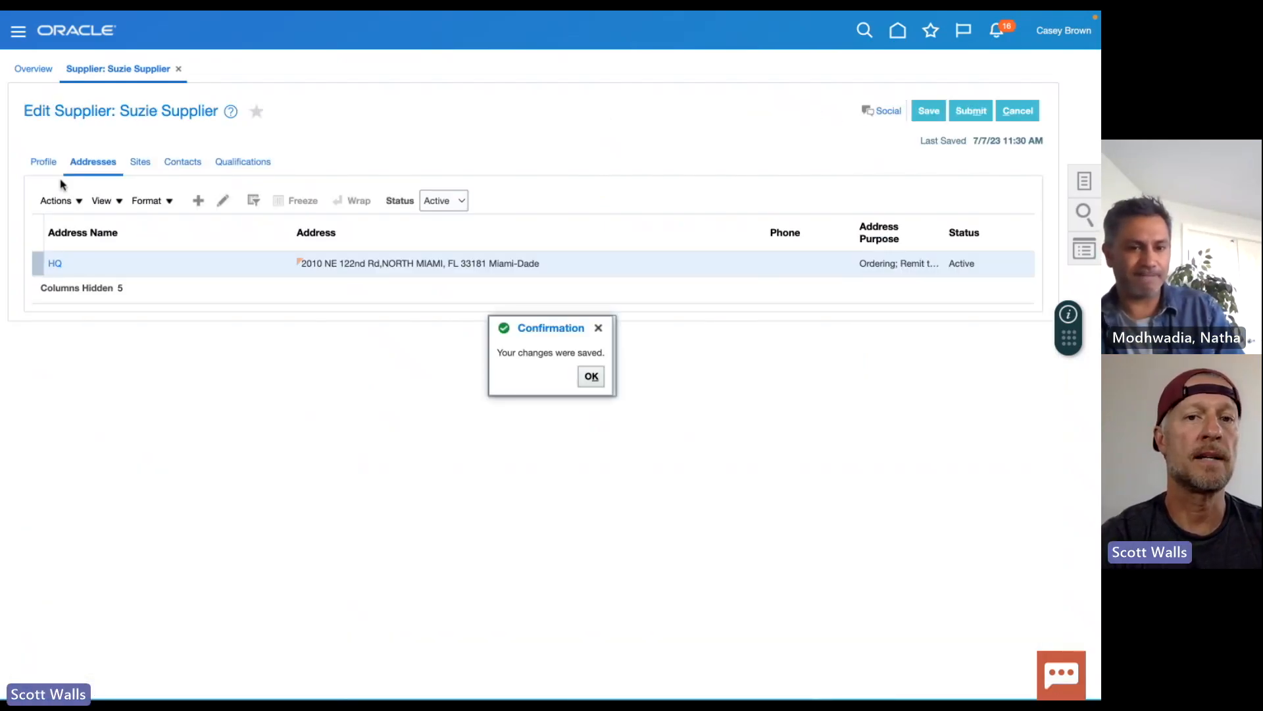
Dismiss the save confirmation and show the Actions menu on the empty Sites tab.
{"action": "left_click", "coordinate": [599, 328]}
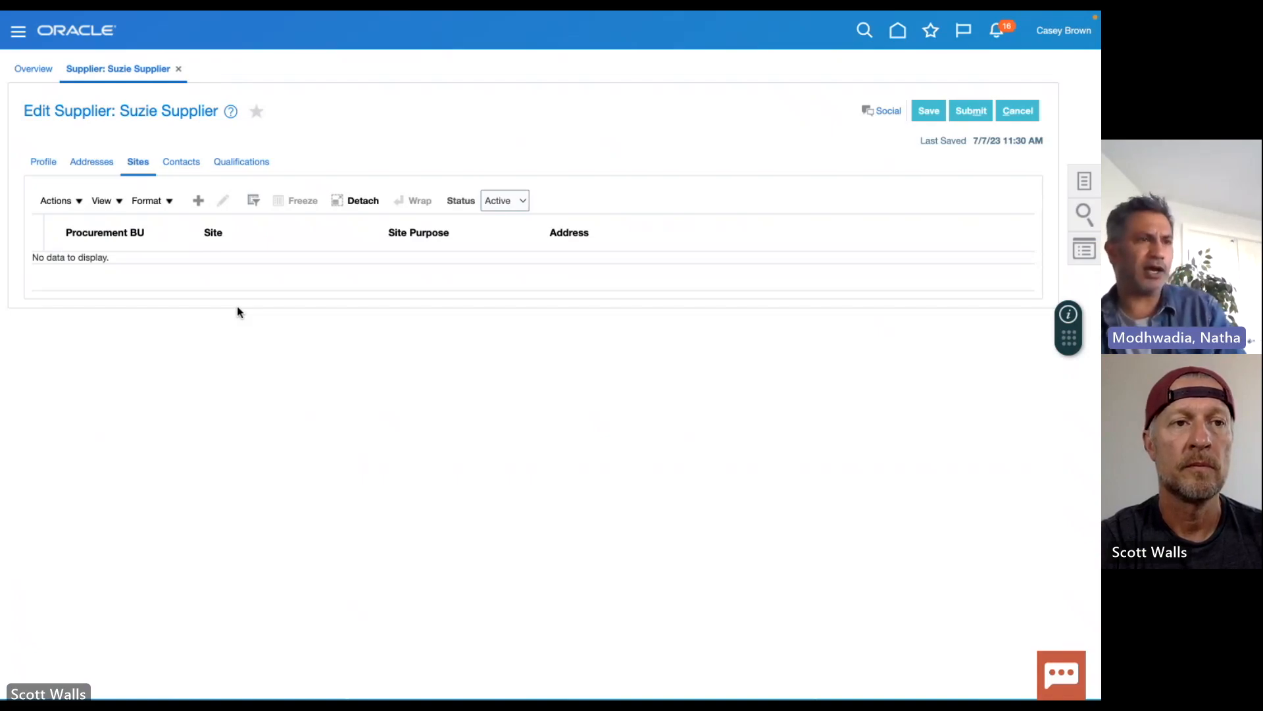
{"action": "left_click", "coordinate": [79, 202]}
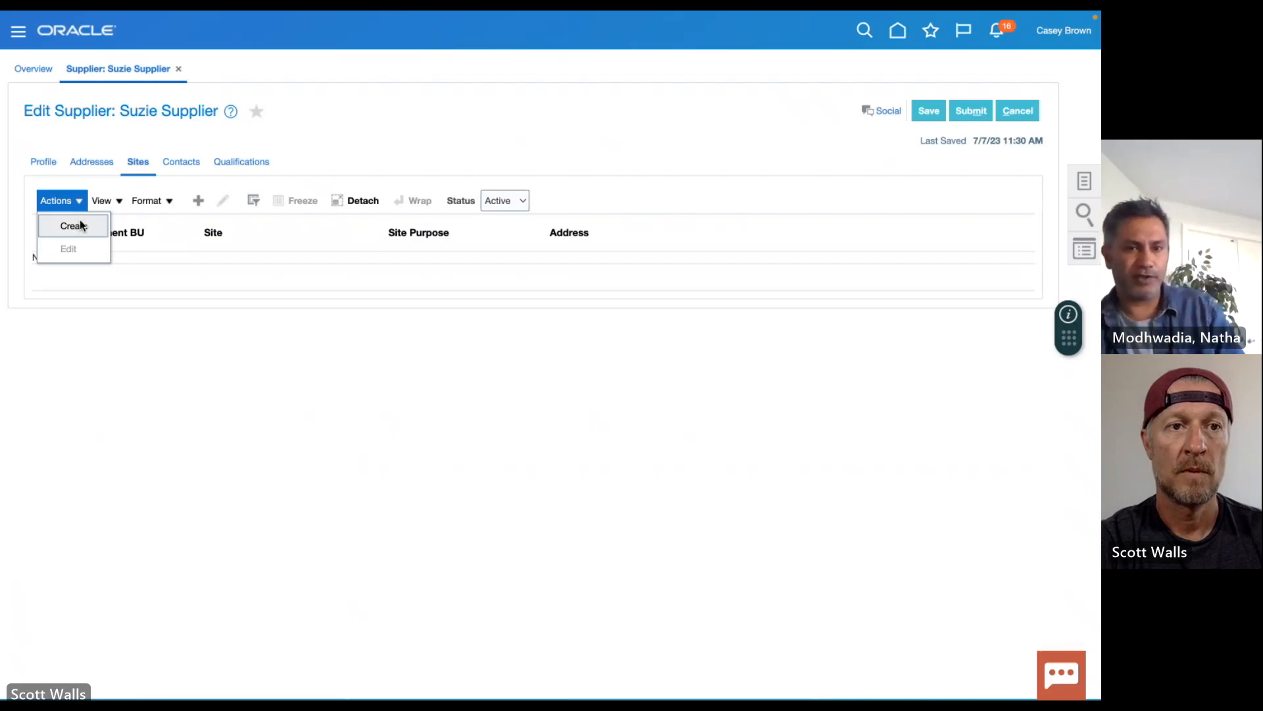
Create site HQ for US1 Business Unit on the HQ address, with Purchasing and Pay purposes.
{"action": "left_click", "coordinate": [199, 202]}
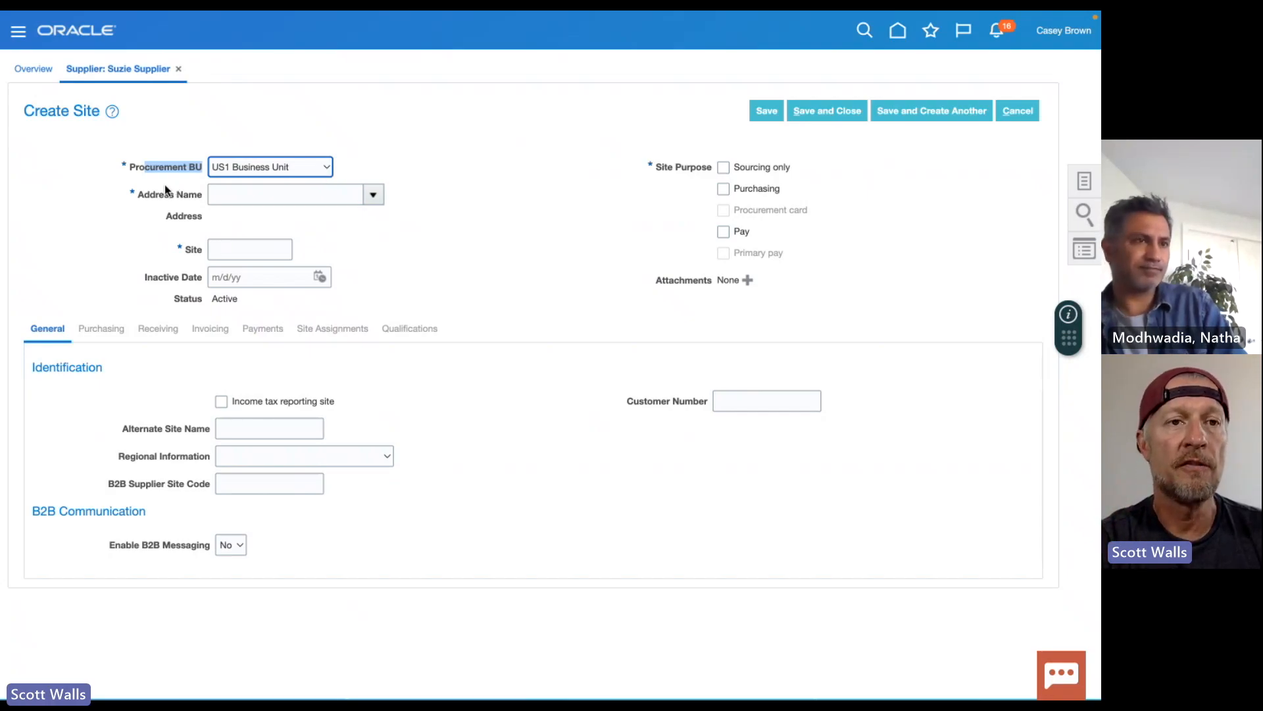
{"action": "left_click_drag", "start_coordinate": [136, 165], "coordinate": [194, 169]}
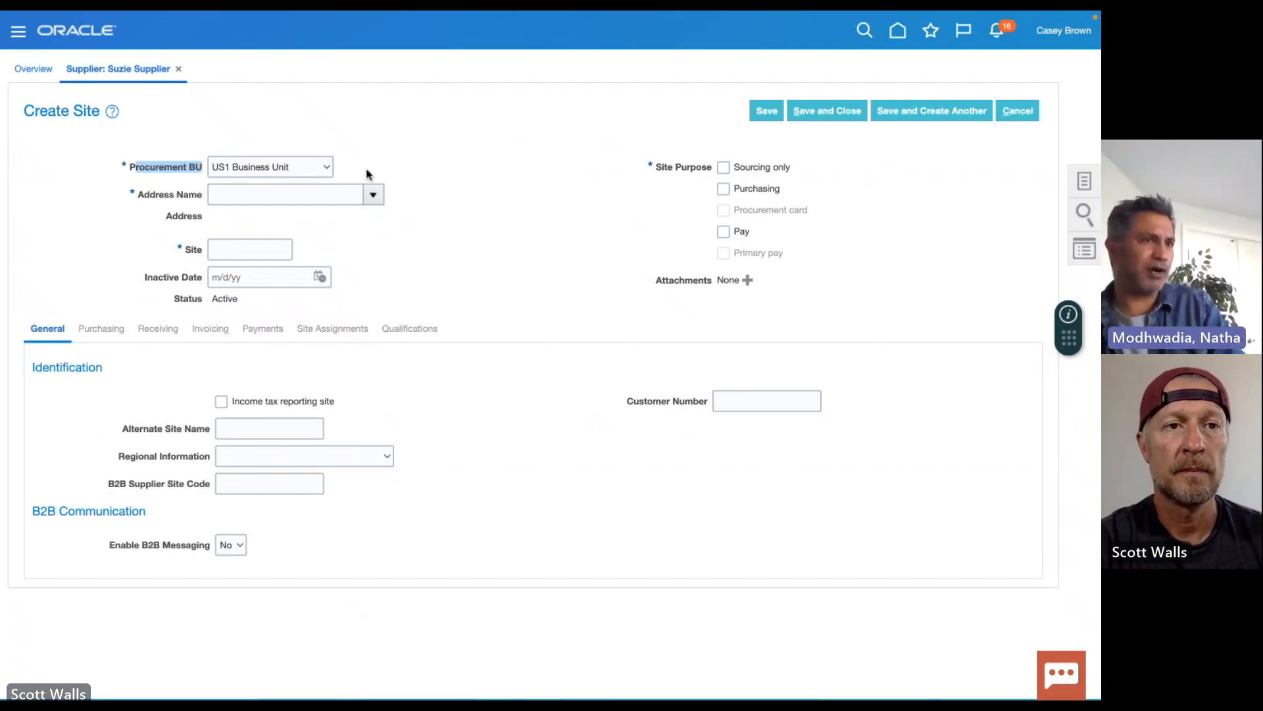
{"action": "left_click_drag", "start_coordinate": [150, 195], "coordinate": [212, 197]}
{"action": "left_click", "coordinate": [373, 195]}
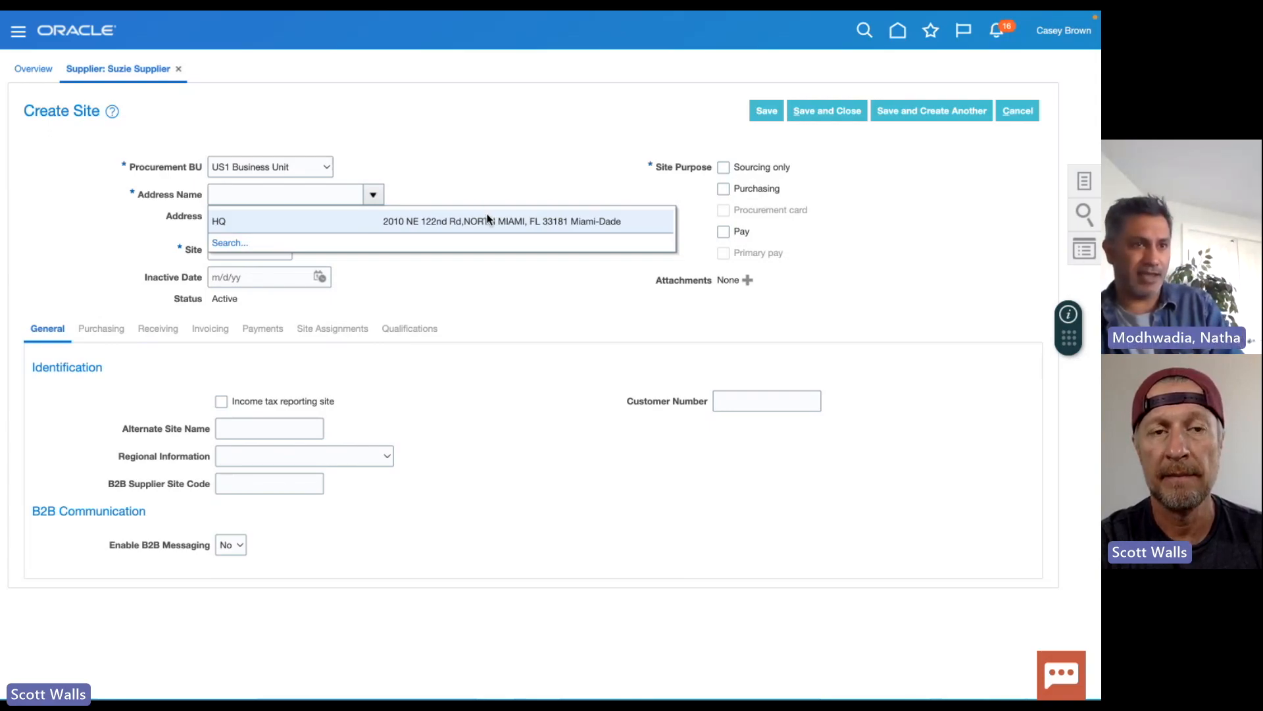
{"action": "left_click", "coordinate": [487, 220]}
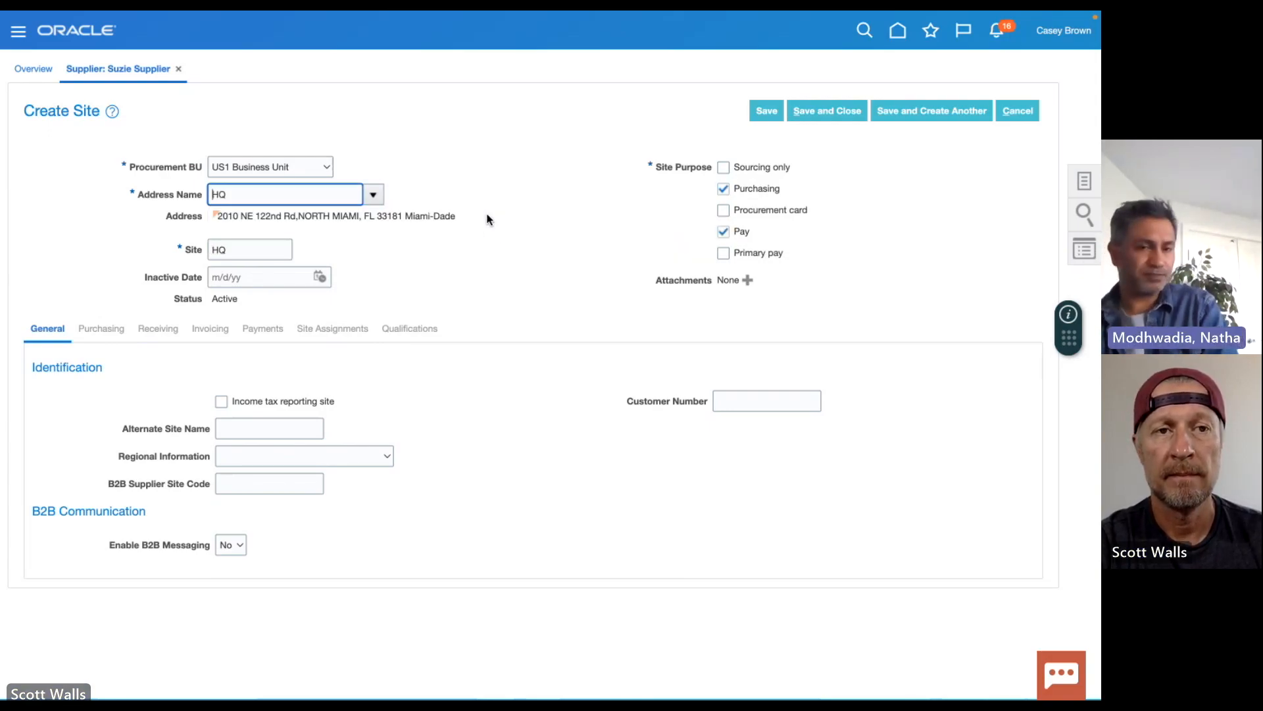
{"action": "double_click", "coordinate": [192, 252]}
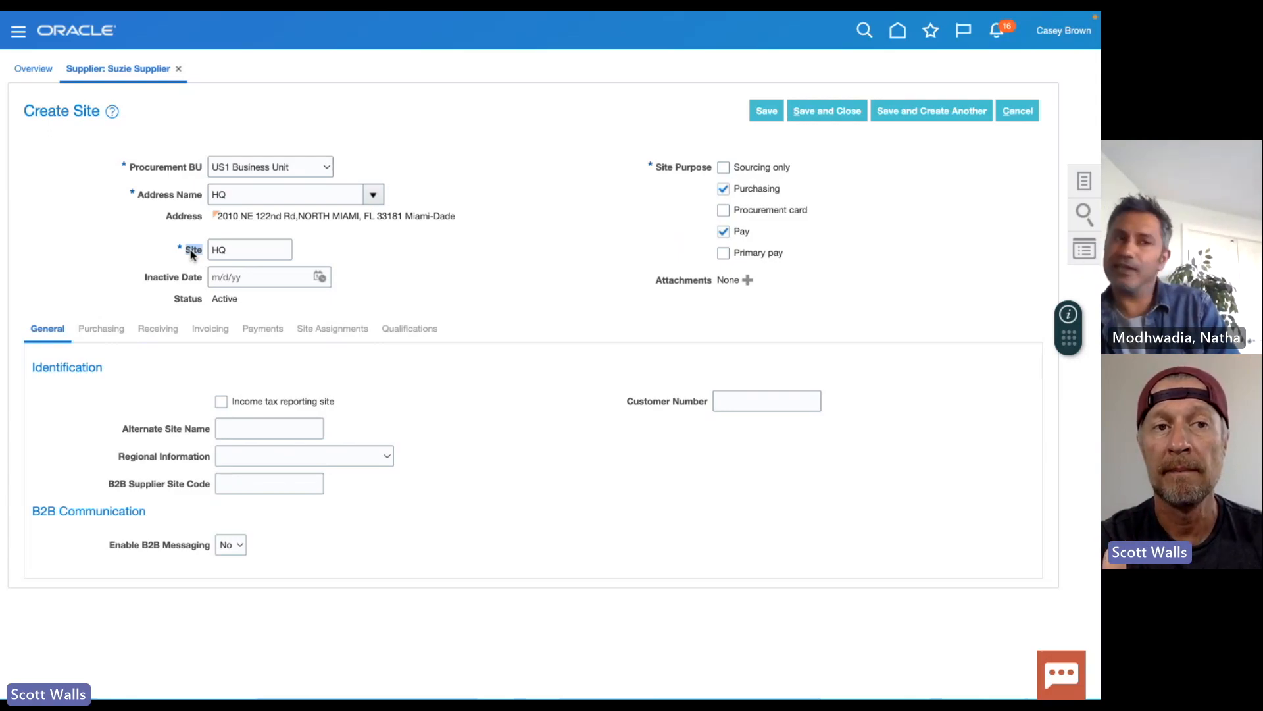
{"action": "left_click_drag", "start_coordinate": [656, 169], "coordinate": [712, 173]}
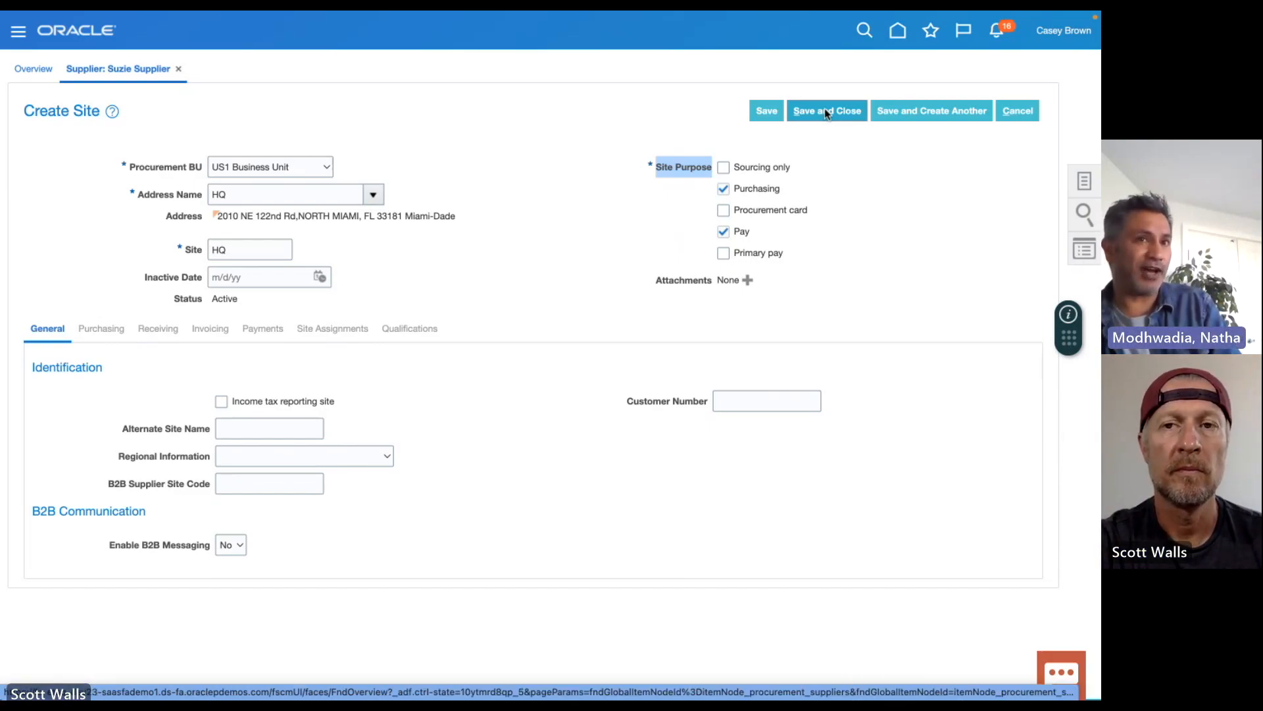
Save the HQ site and view its empty Site Assignments tab.
{"action": "left_click", "coordinate": [767, 112]}
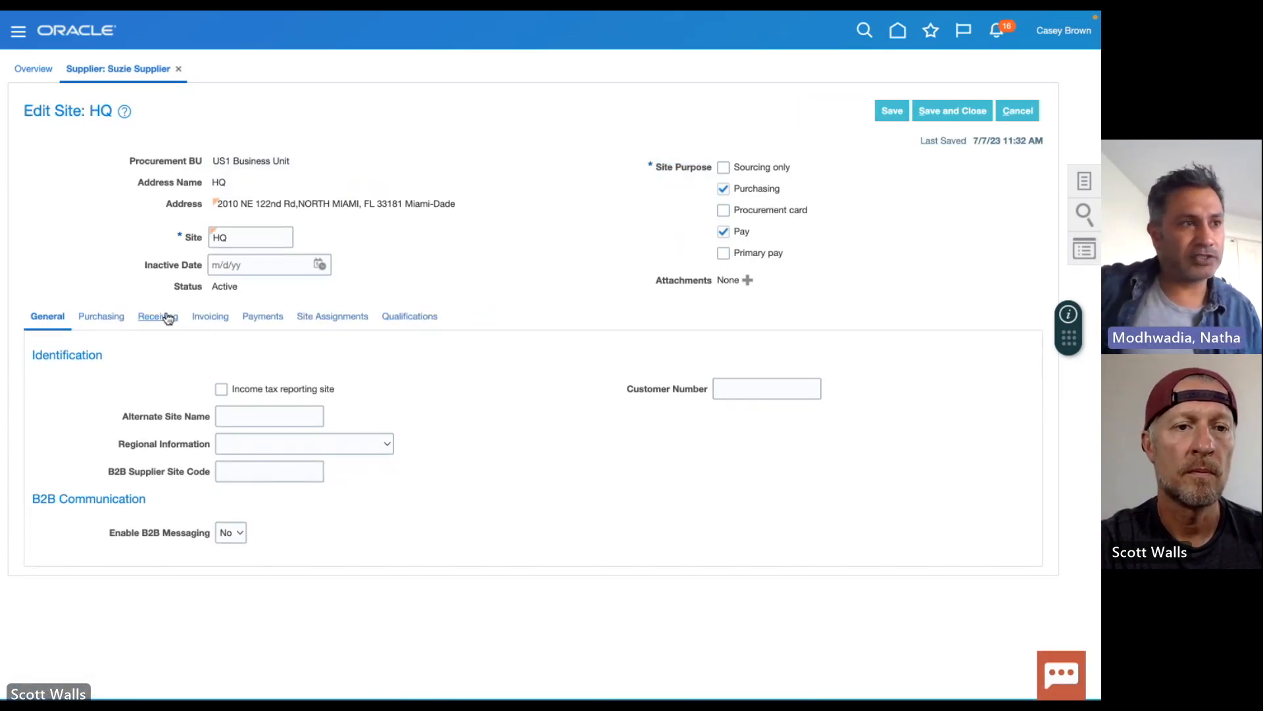
{"action": "left_click", "coordinate": [335, 316]}
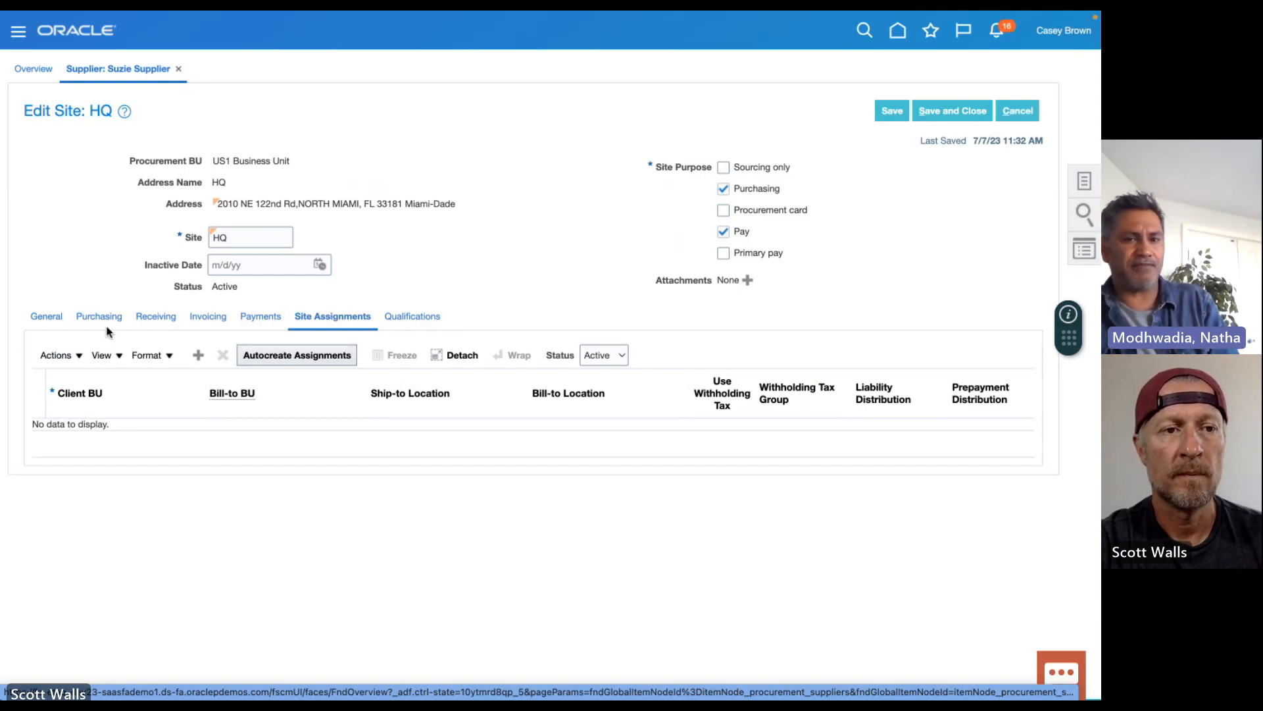
Autocreate the HQ site's assignments, then remove the UK Business Unit row, keeping US1 Business Unit.
{"action": "left_click", "coordinate": [79, 356]}
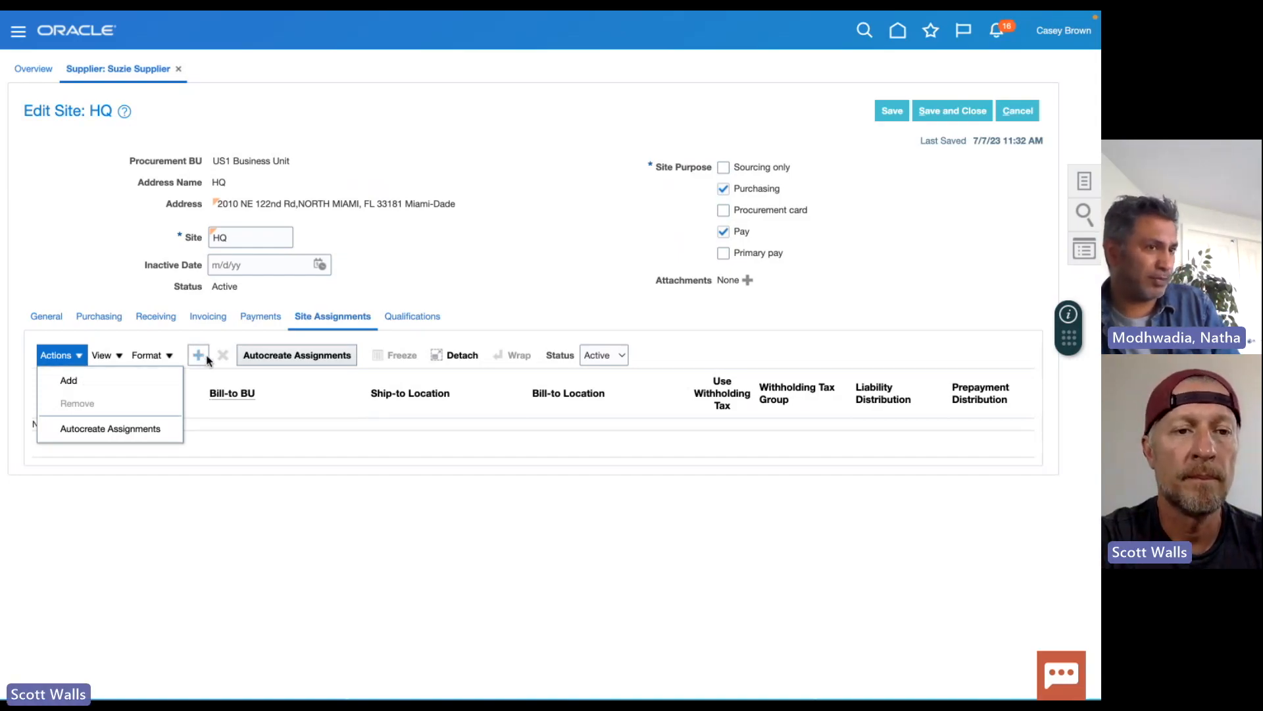
{"action": "left_click", "coordinate": [313, 354]}
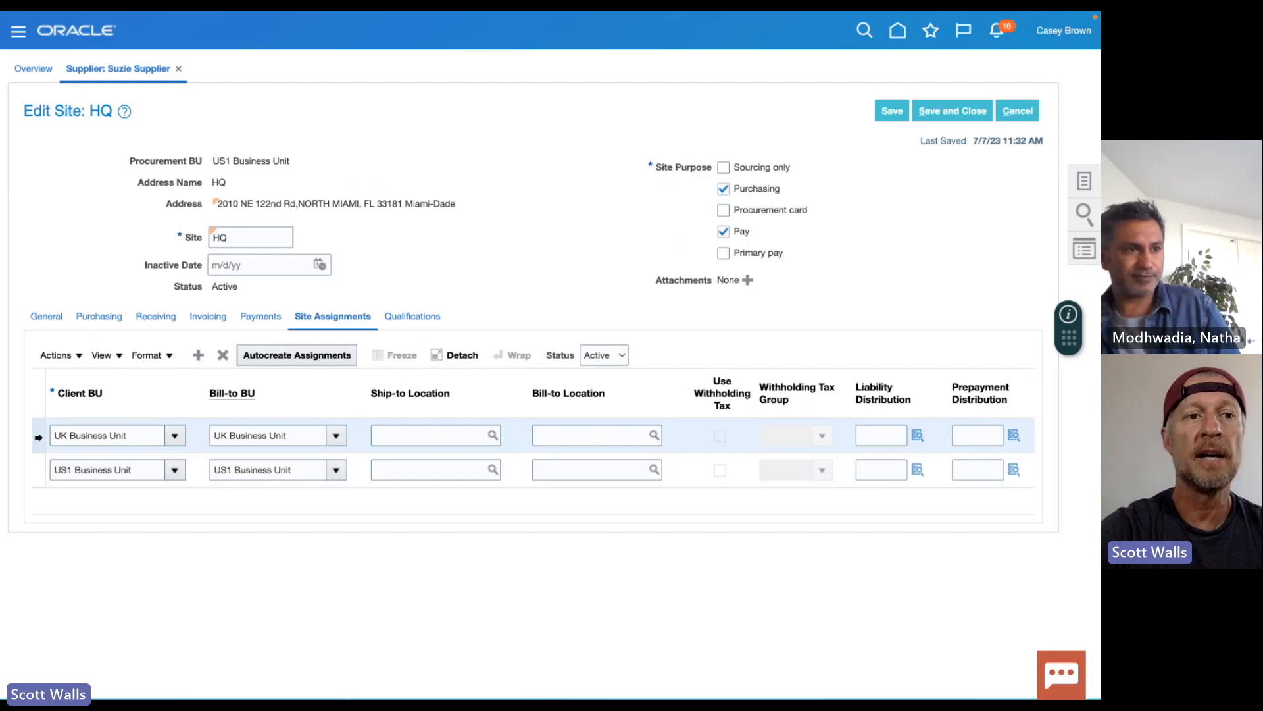
{"action": "left_click", "coordinate": [60, 350]}
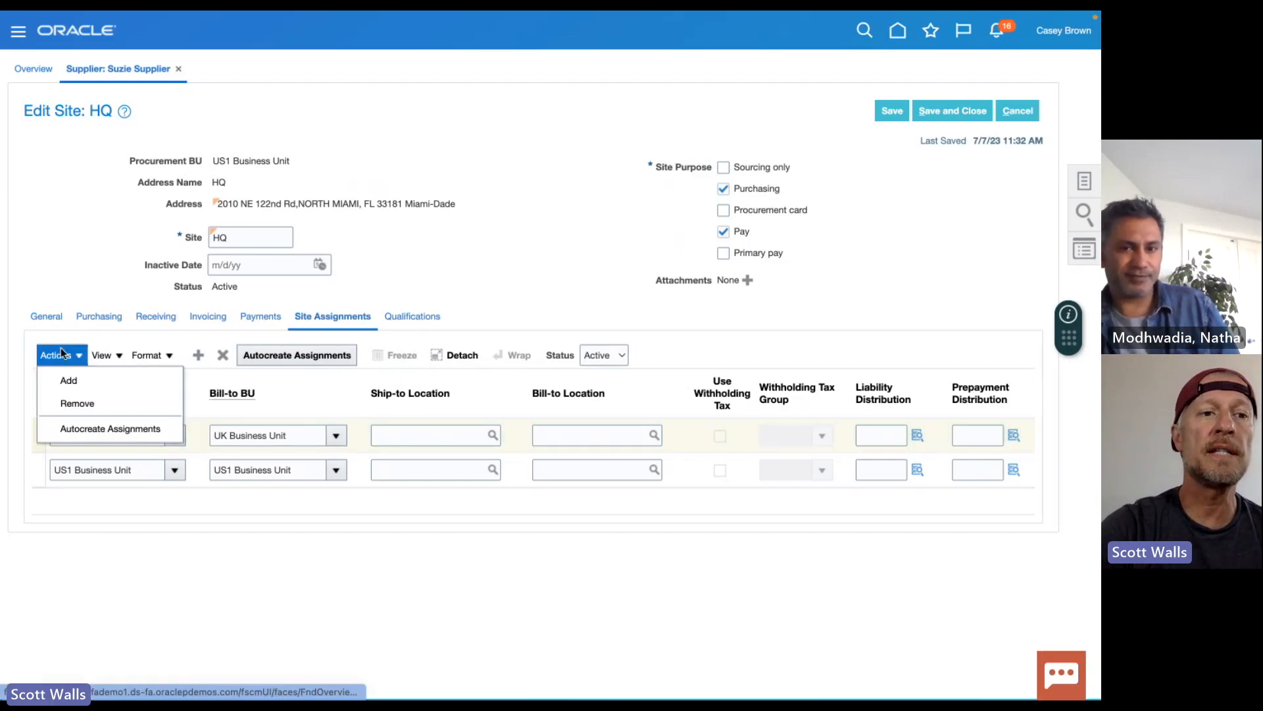
{"action": "left_click", "coordinate": [75, 411]}
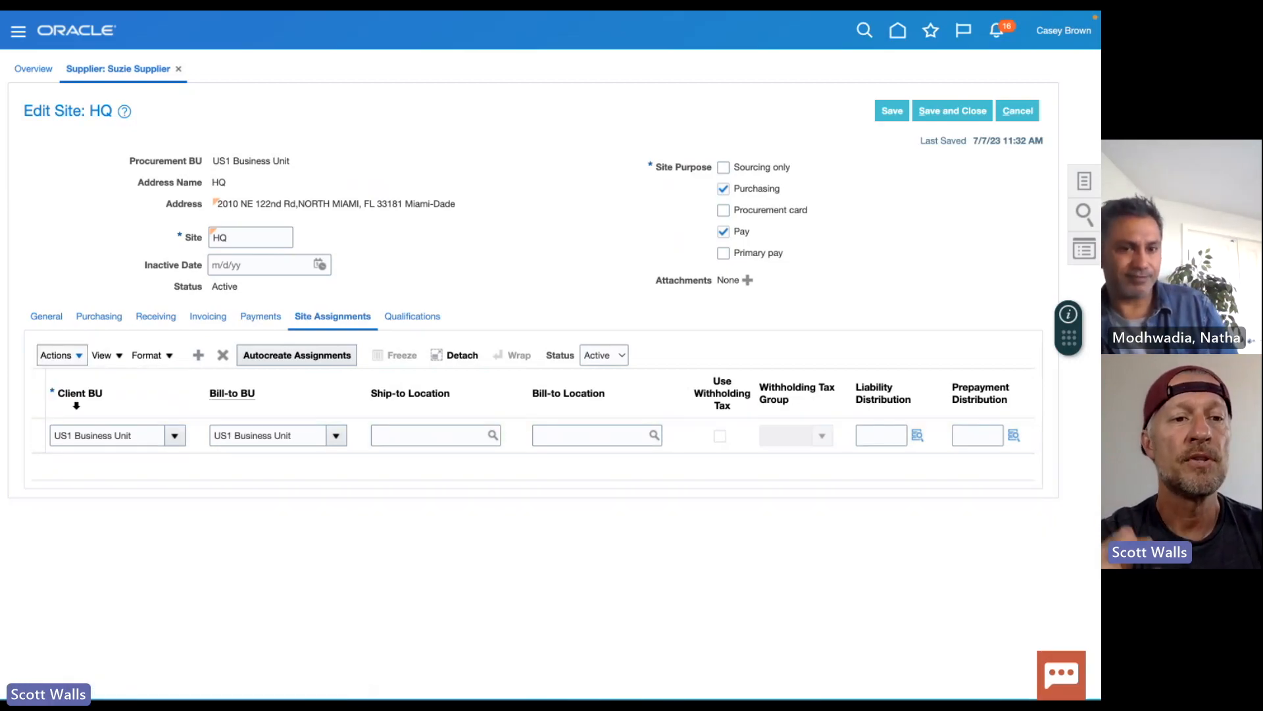
{"action": "left_click", "coordinate": [113, 398]}
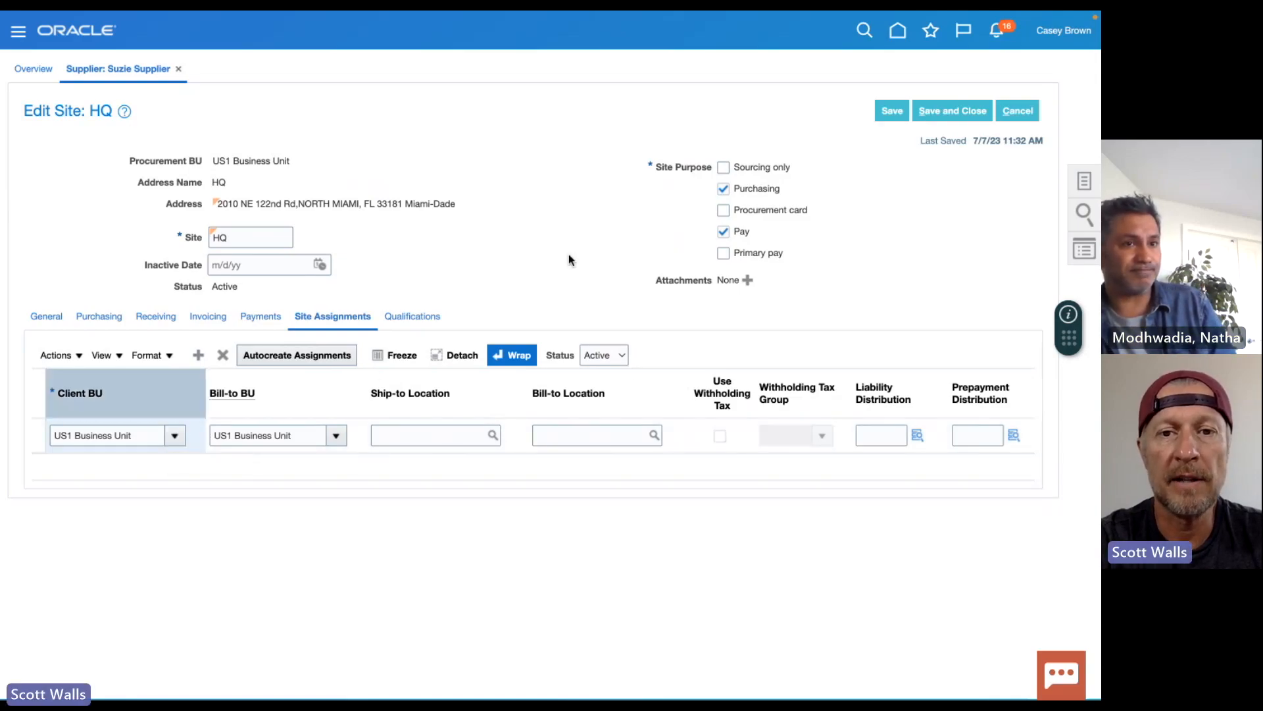
Save the HQ site with its US1 business unit assignment, then submit the new supplier.
{"action": "left_click", "coordinate": [951, 116]}
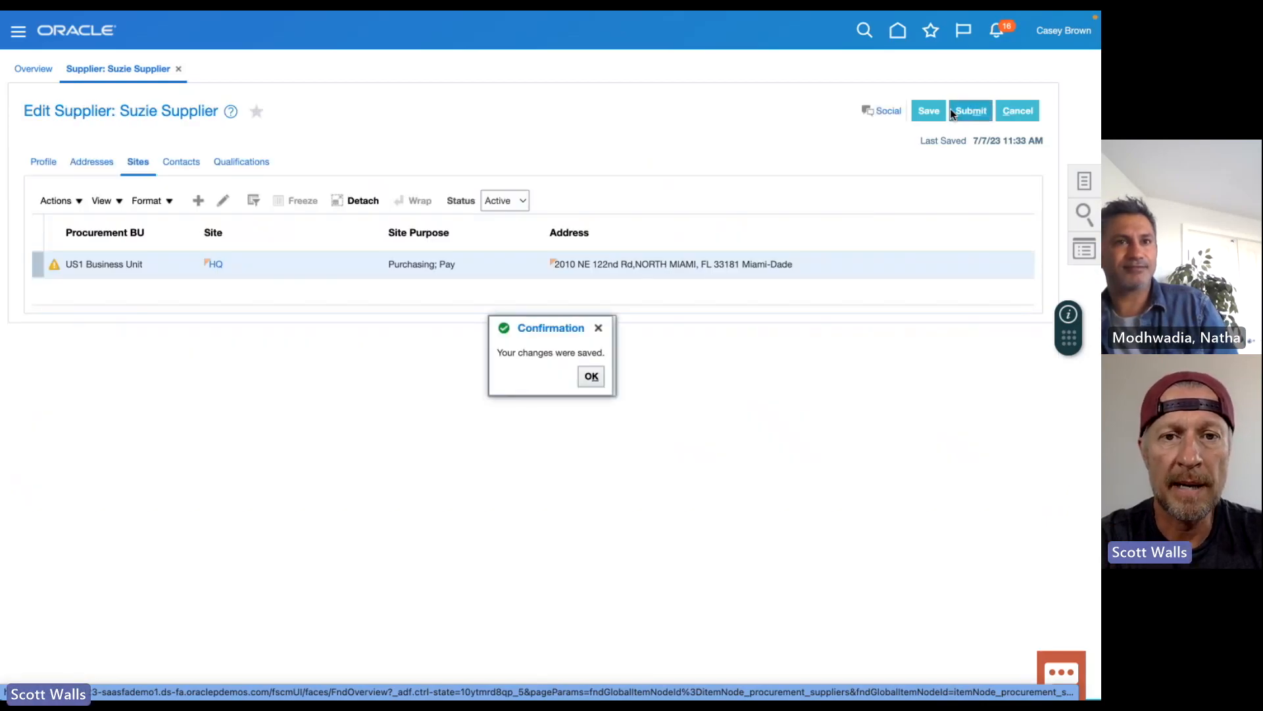
{"action": "left_click", "coordinate": [599, 329]}
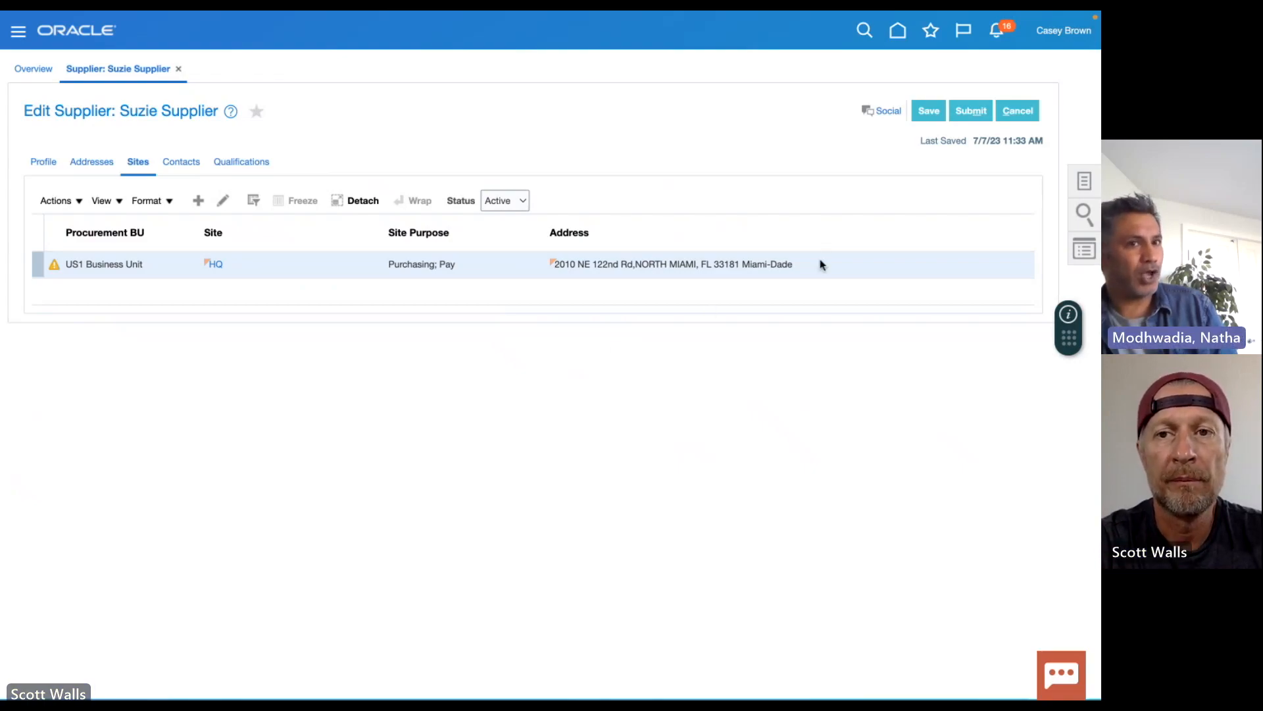
{"action": "left_click", "coordinate": [971, 113]}
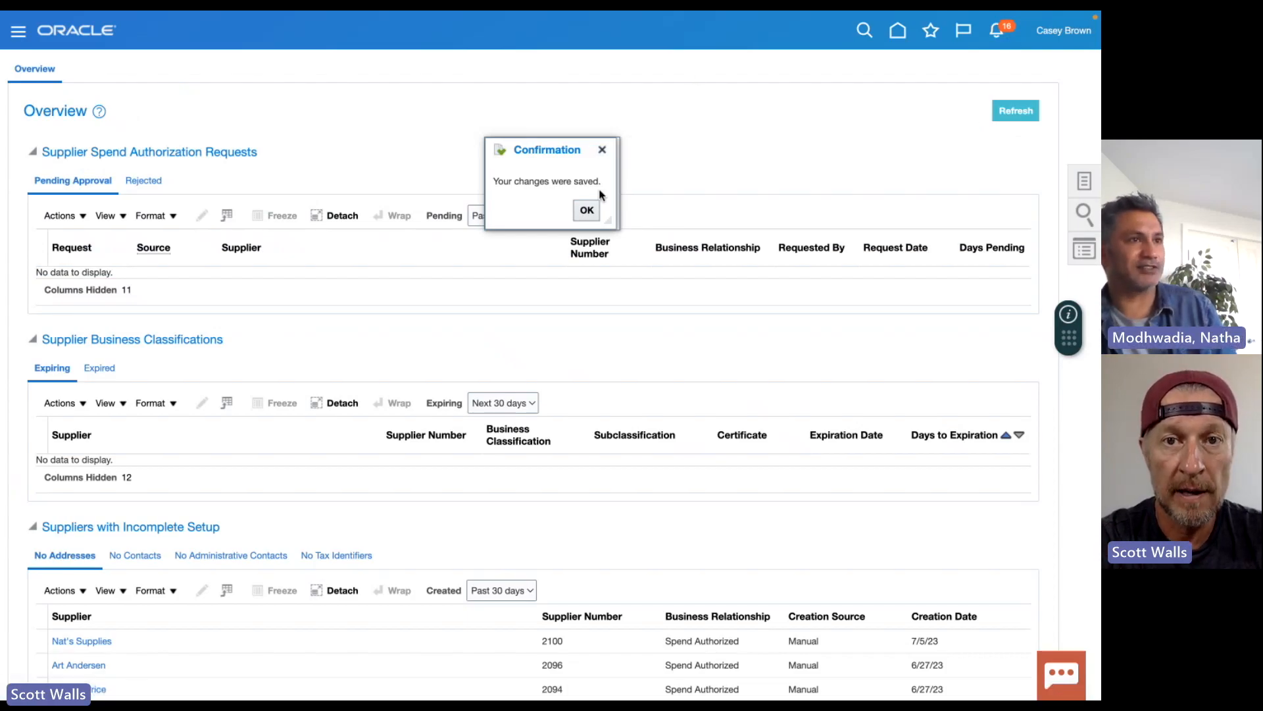
Acknowledge the final confirmation that the submitted supplier's changes were saved.
{"action": "left_click", "coordinate": [587, 211]}
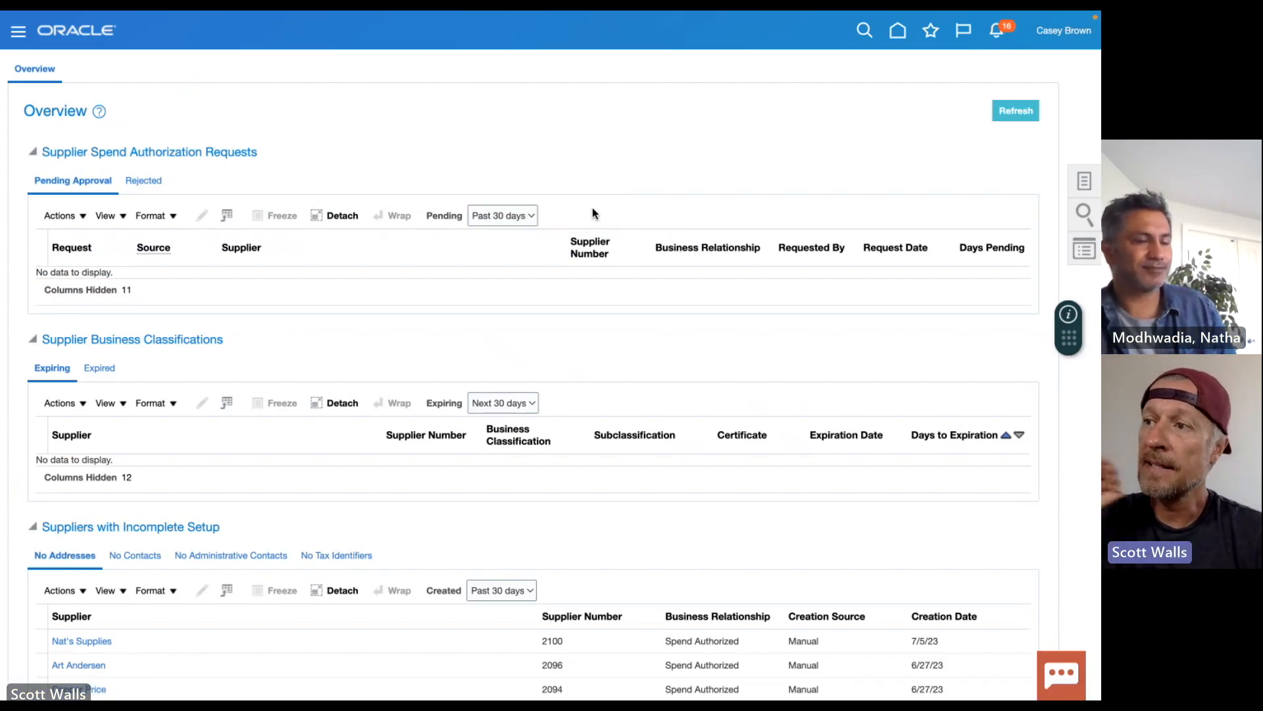